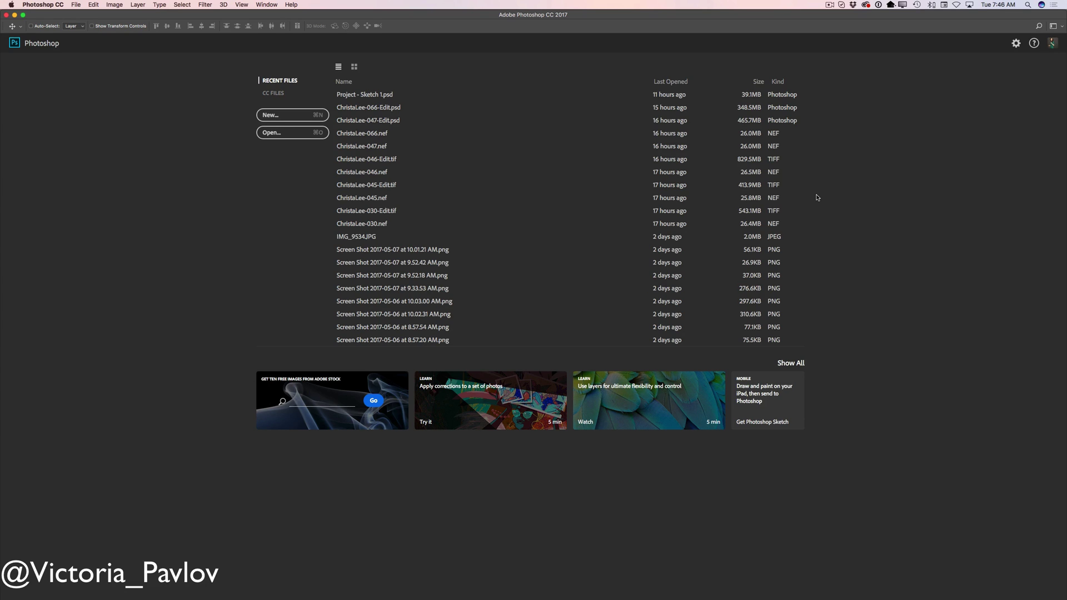
Step: Create a new blank white document 977 × 700 px
click(276, 115)
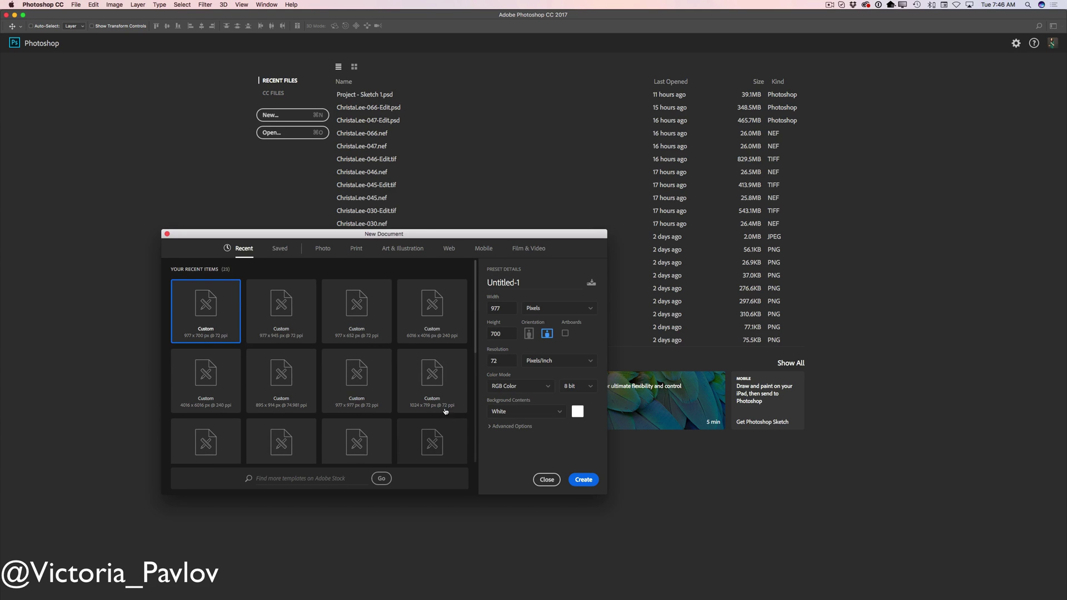
click(582, 480)
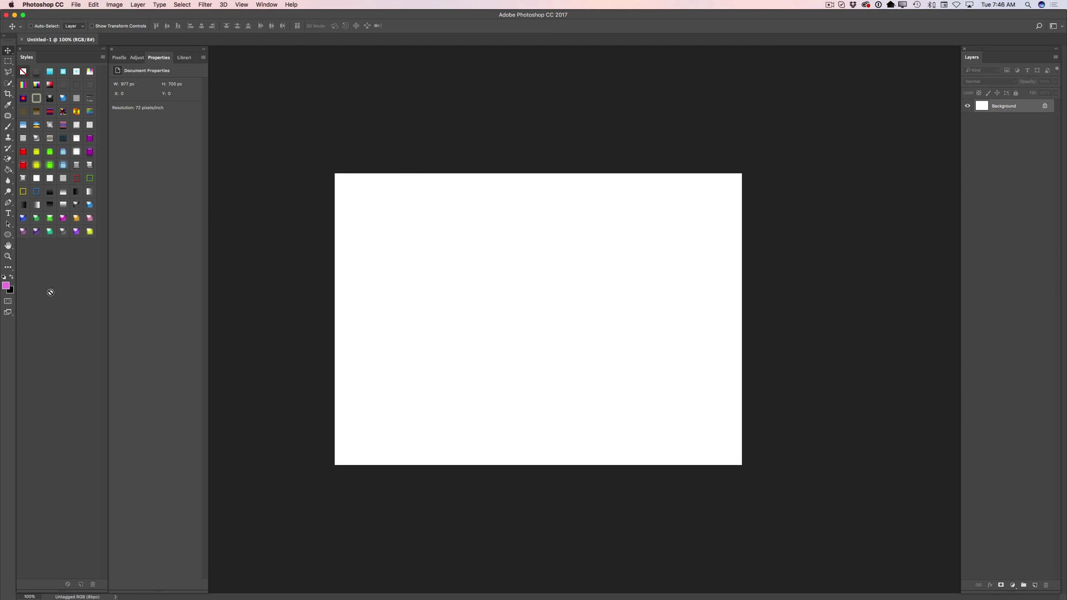
Step: Set the foreground colour to pink and paint-bucket fill the whole canvas with it
click(5, 286)
click(212, 134)
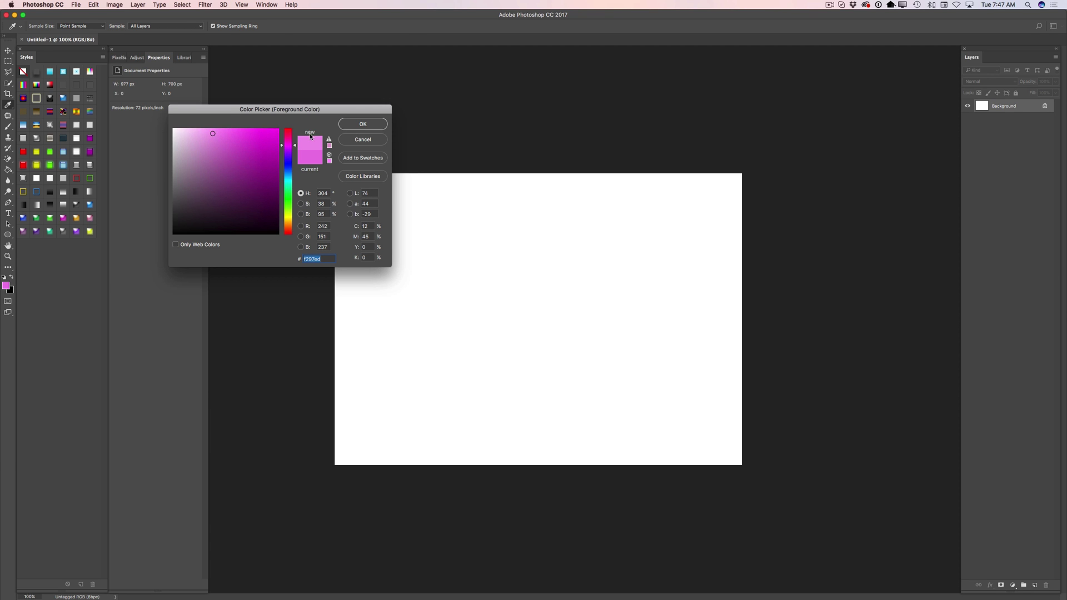
click(363, 124)
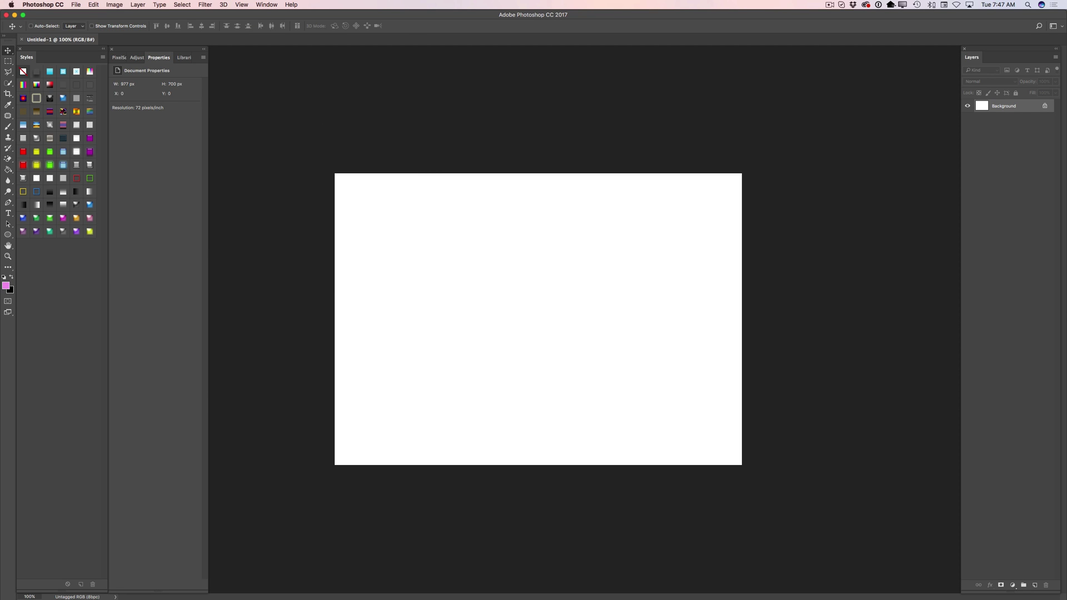
click(10, 170)
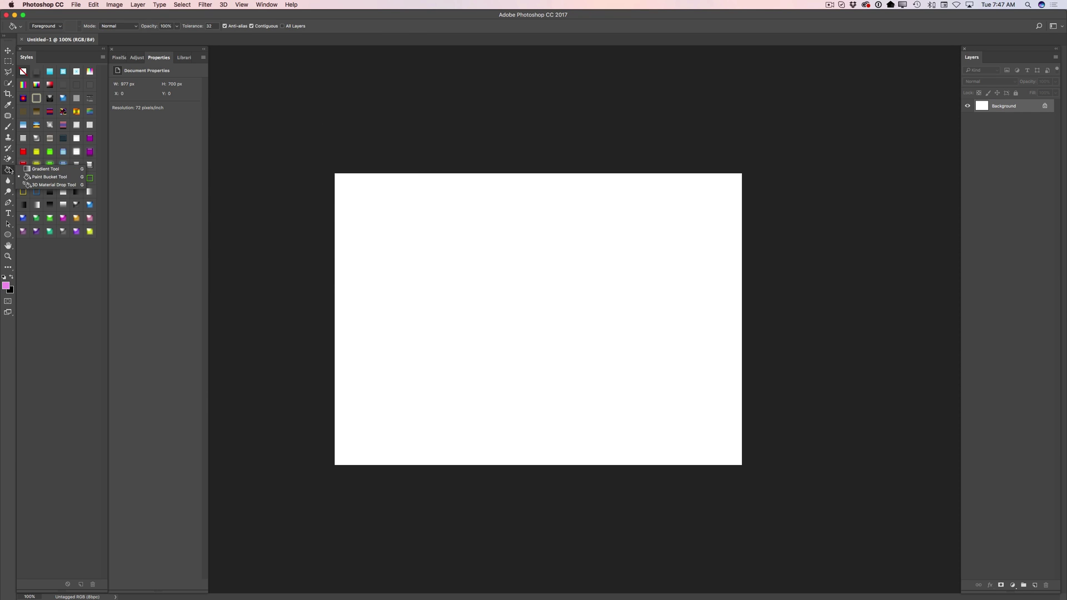
click(407, 211)
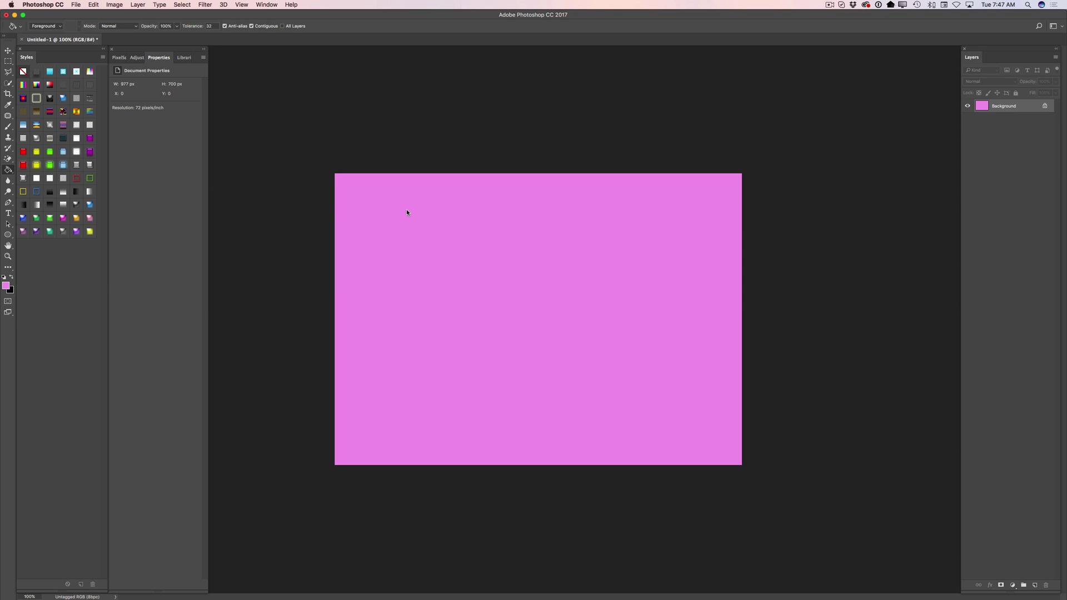
click(7, 236)
Step: Draw a wide rectangle band across the middle of the card with a magenta fill
click(47, 234)
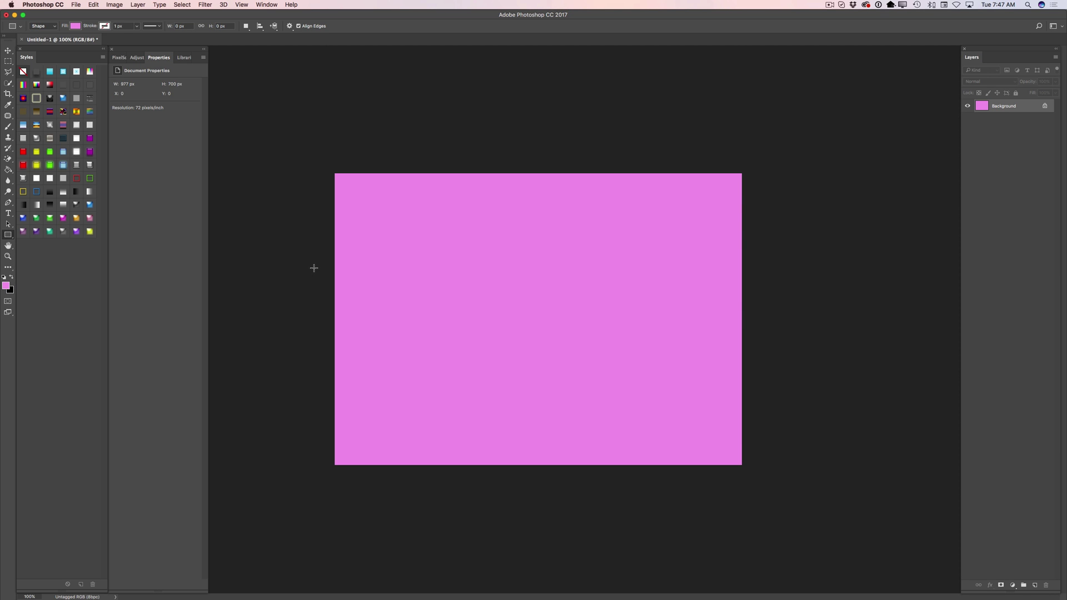
drag(314, 265, 762, 353)
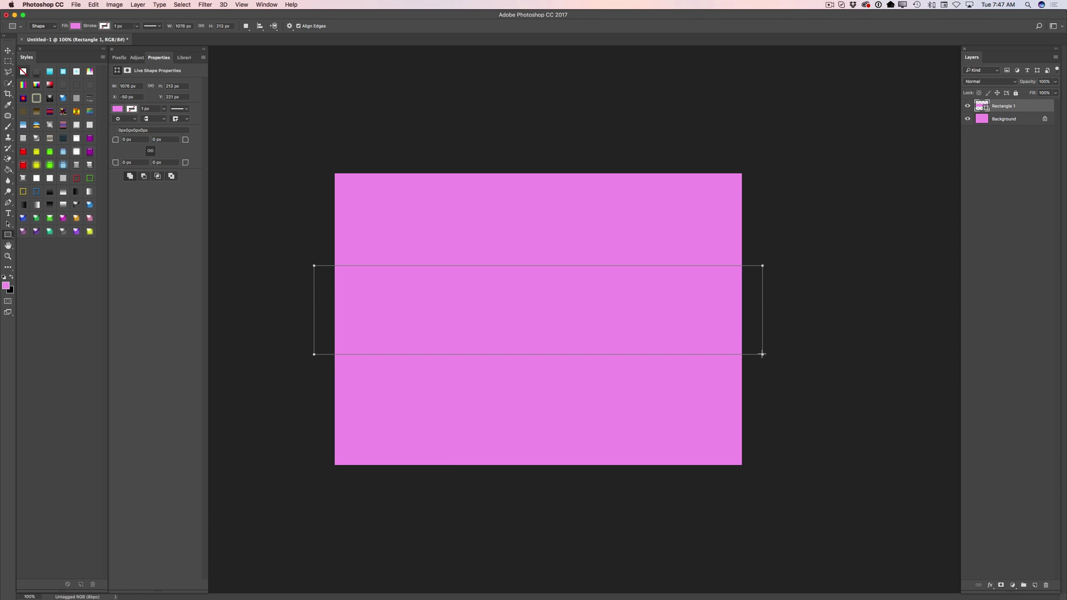
click(76, 27)
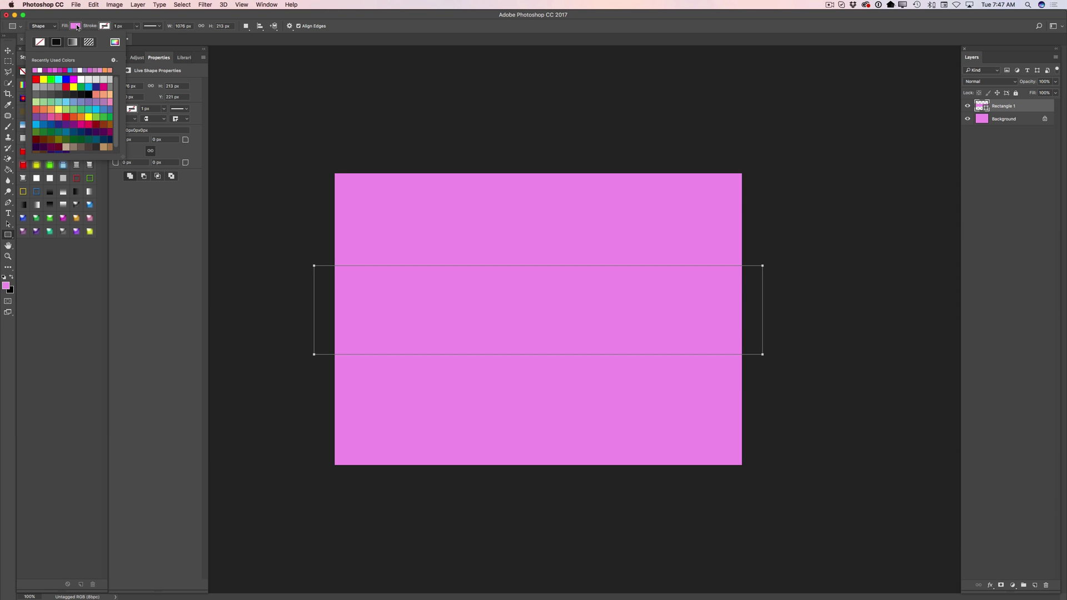
click(53, 69)
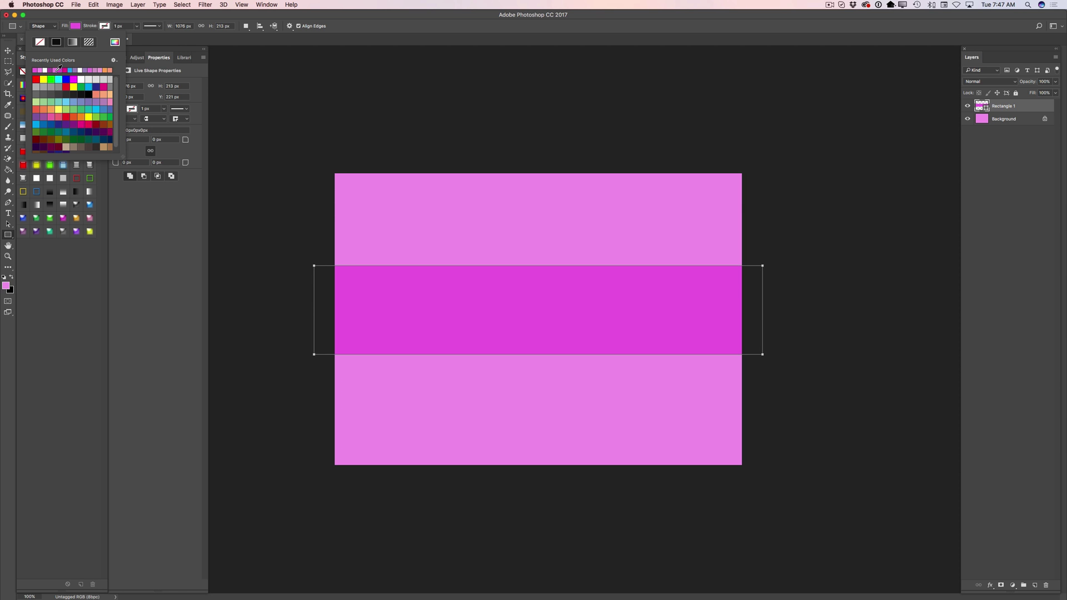
click(59, 70)
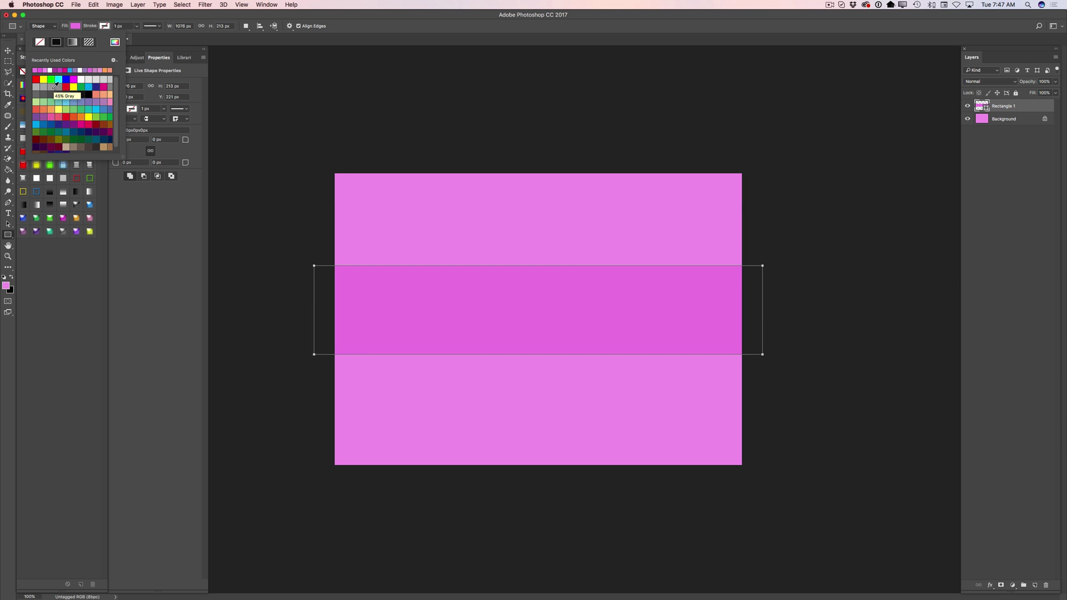
Step: Give the band a white stroke about 5 px wide
click(103, 26)
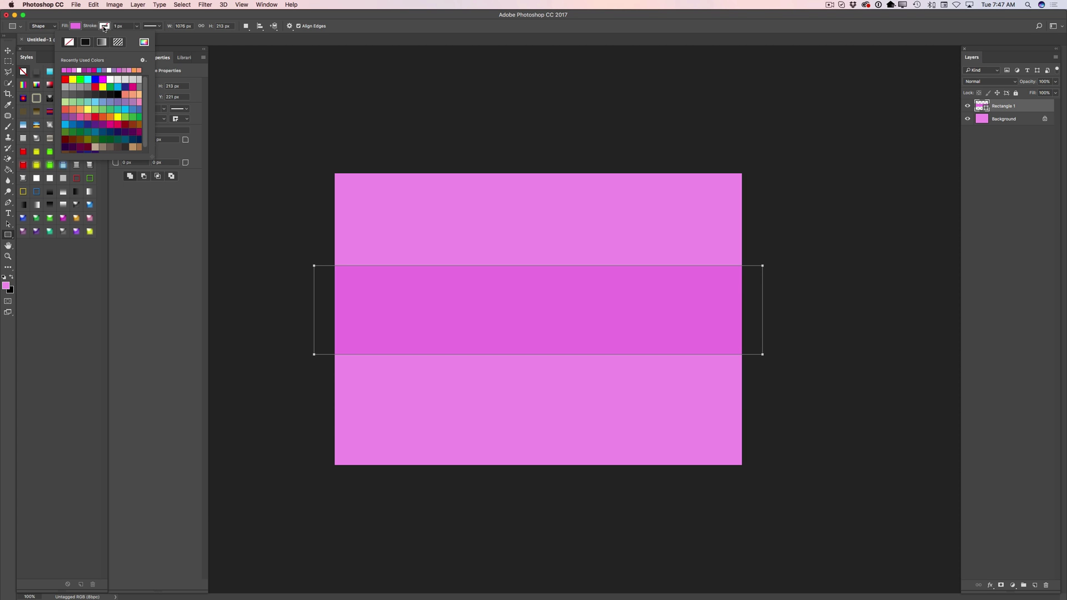
click(81, 69)
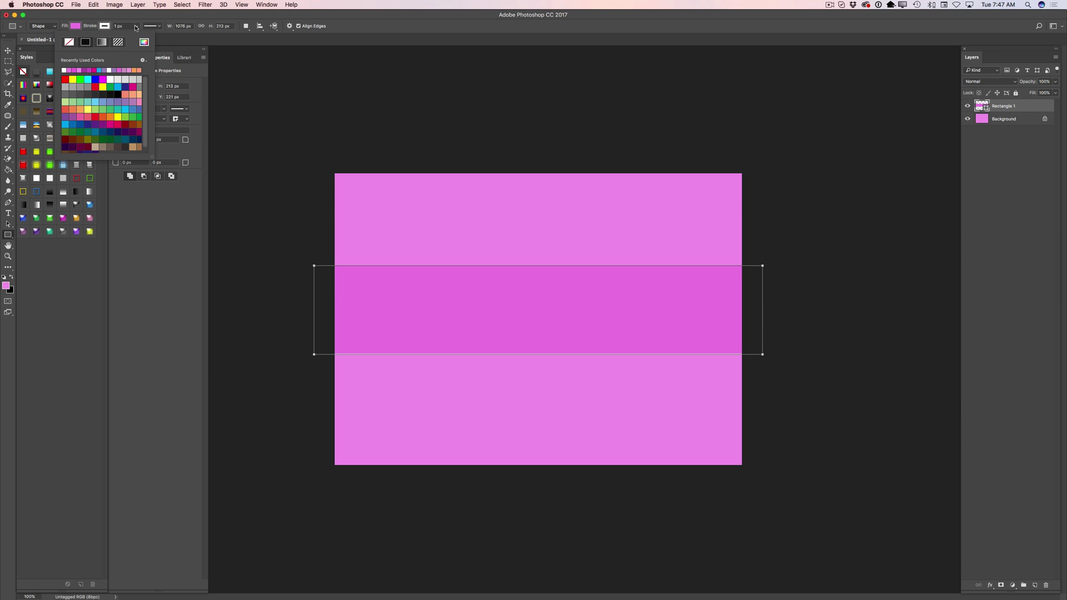
click(137, 27)
drag(137, 38, 139, 39)
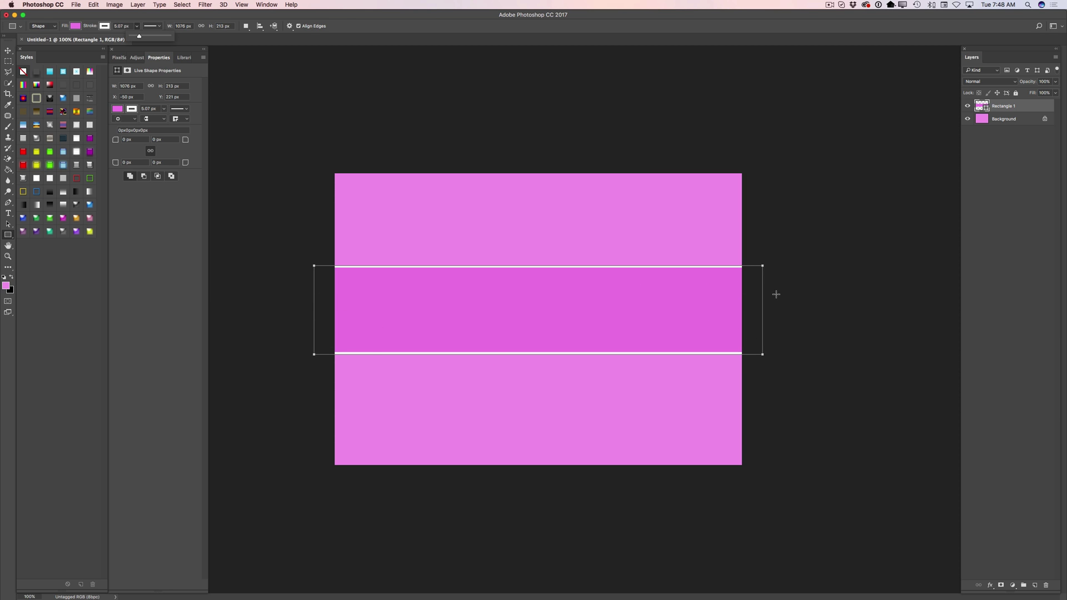
Step: Draw a tall rectangle, about 398 × 497 px, crossing the band's centre
click(10, 235)
drag(465, 207, 629, 413)
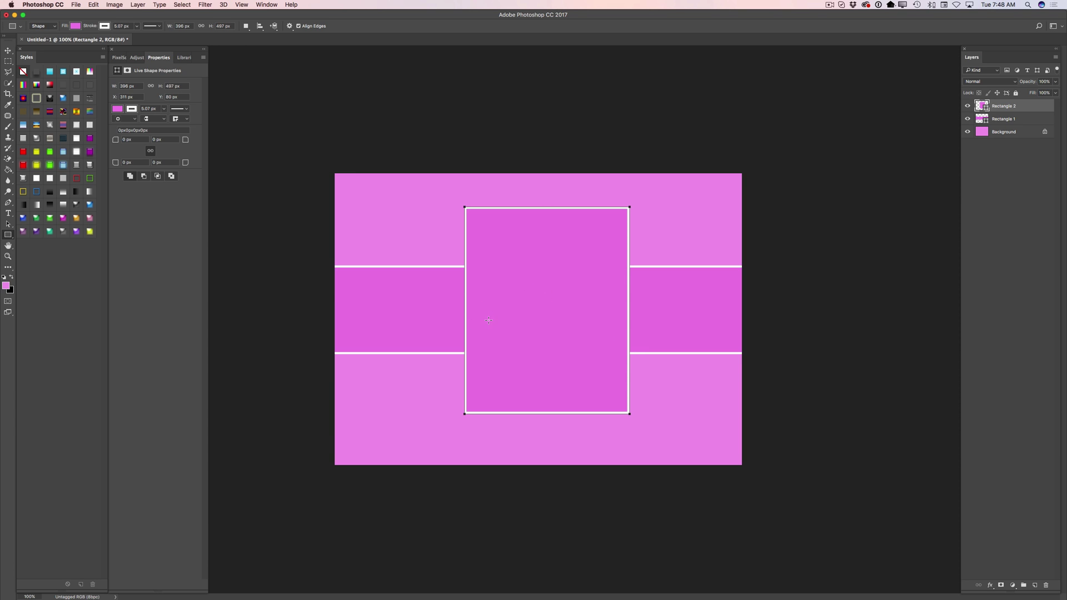
Step: Select both rectangle layers and move them together about 22 px down
shift+click(999, 120)
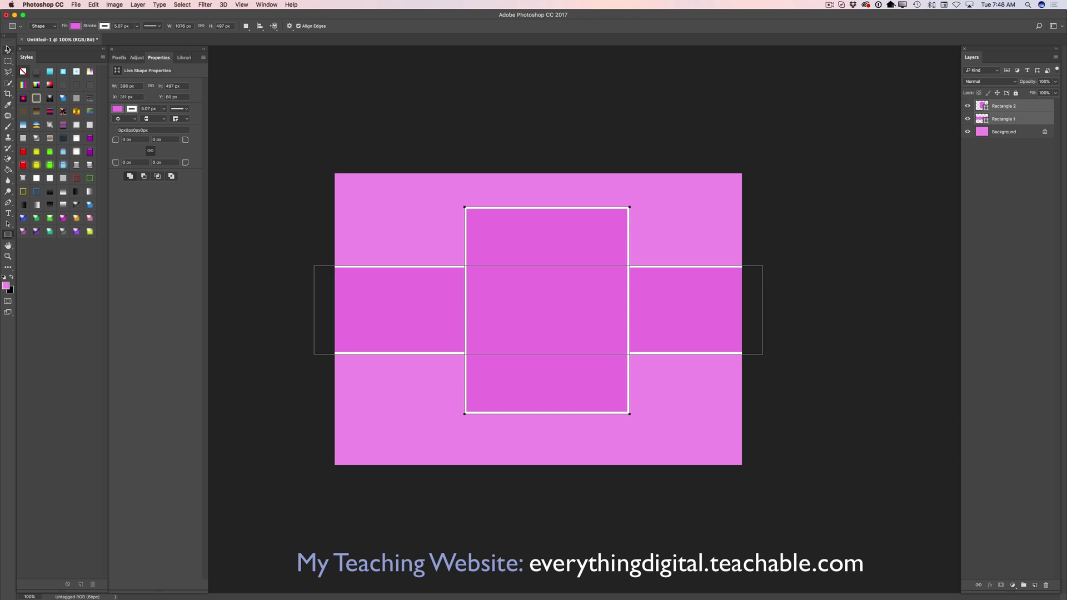
click(8, 49)
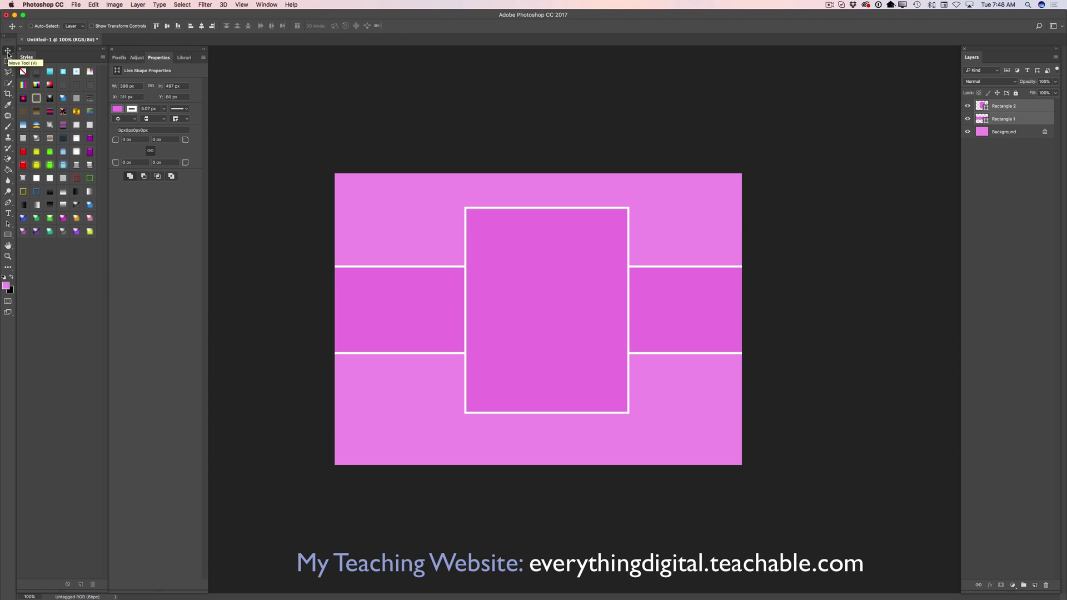
drag(599, 284, 598, 289)
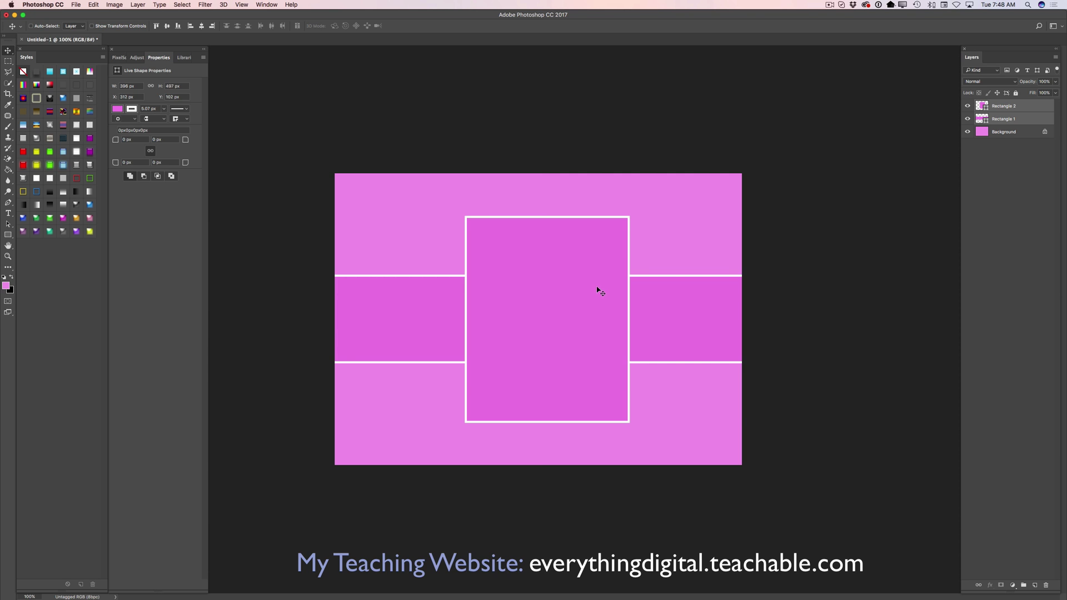
click(1028, 107)
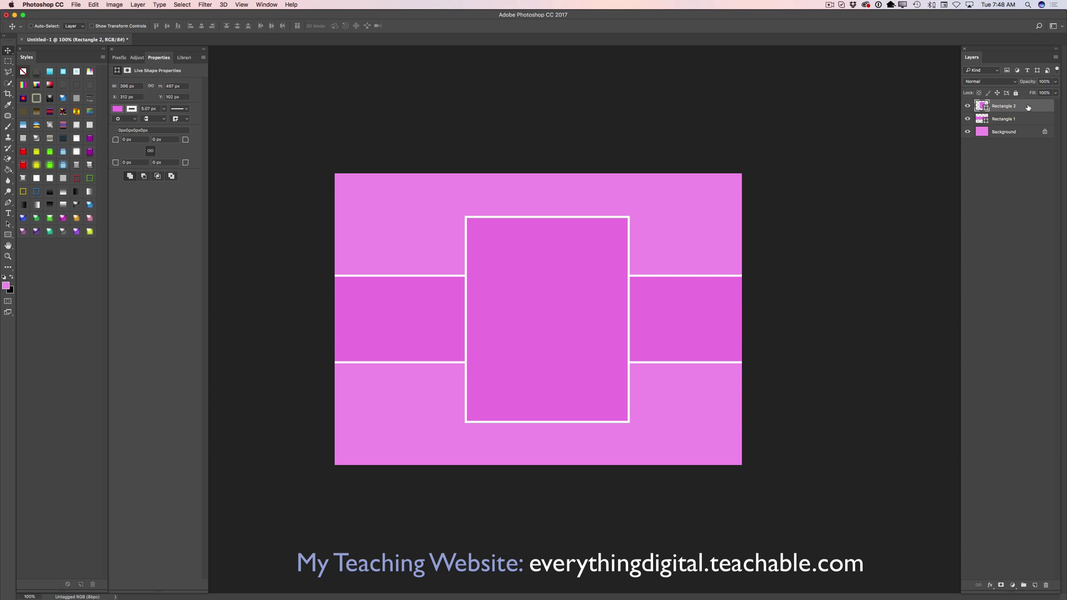
Step: Draw a white flower custom shape near the card's top-left
click(9, 236)
click(50, 274)
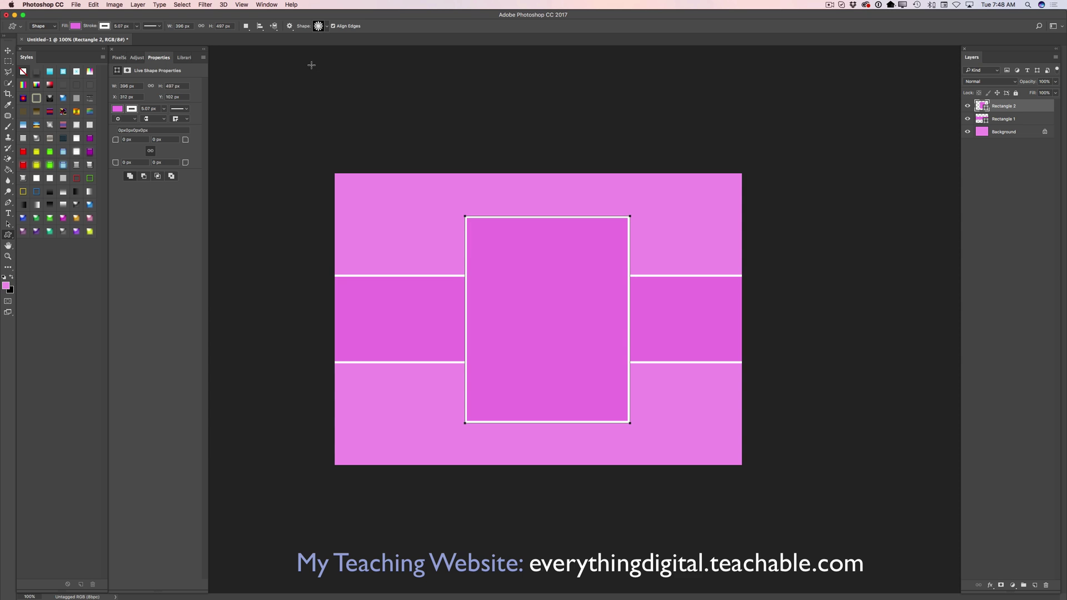
click(327, 27)
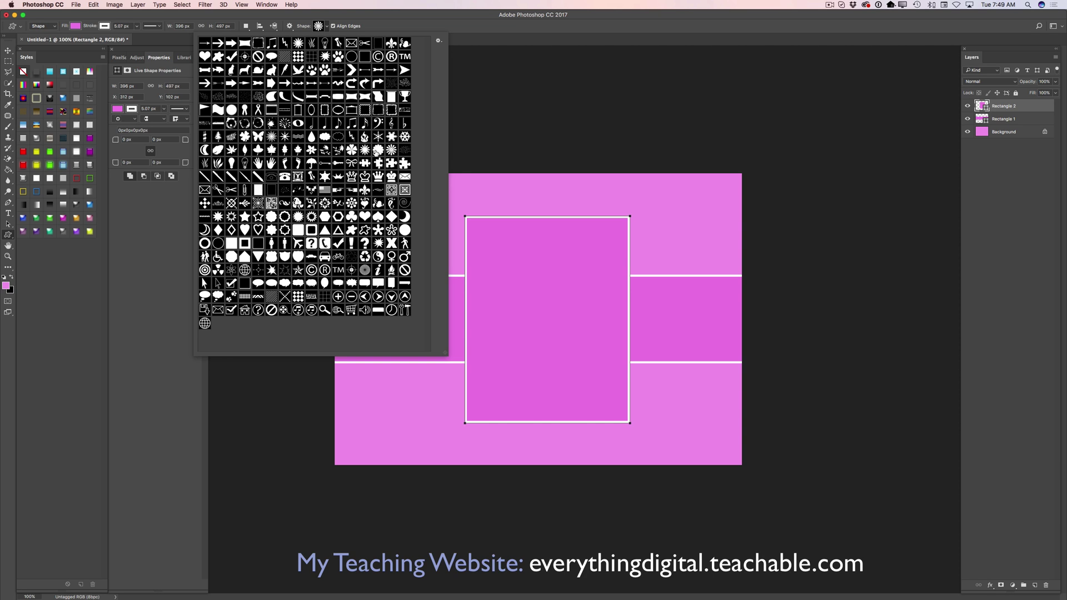
click(378, 150)
click(326, 26)
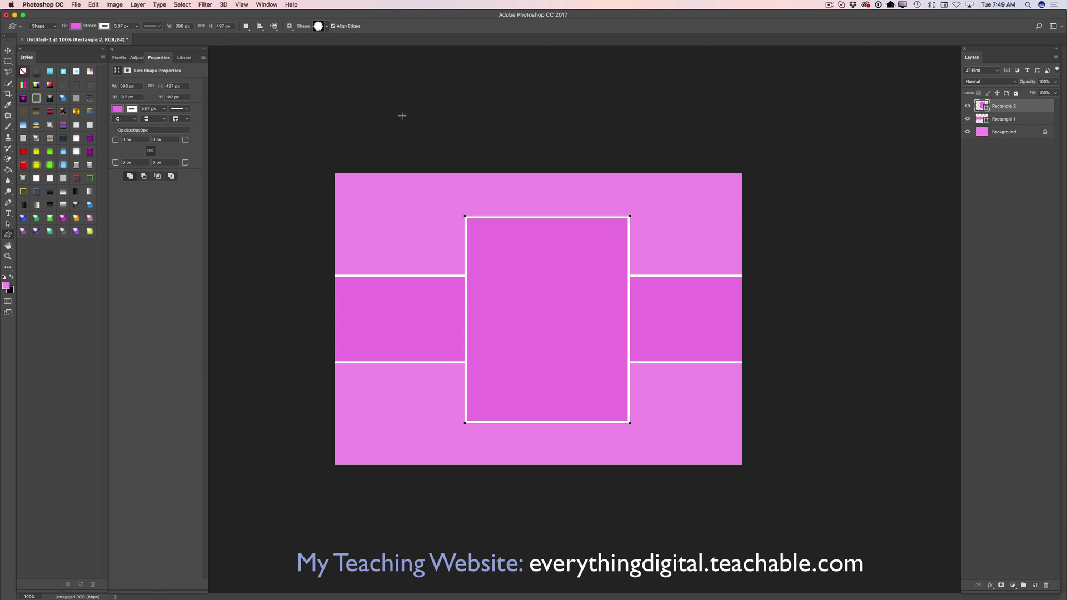
drag(387, 197, 434, 241)
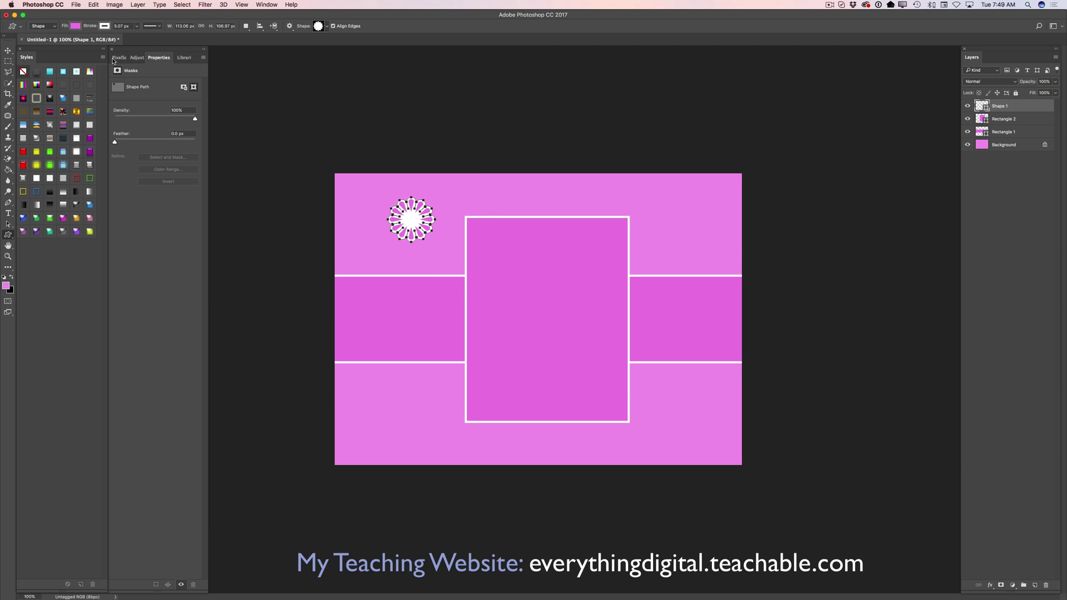
Step: Thin the flower's outline to 1.22 px
click(8, 51)
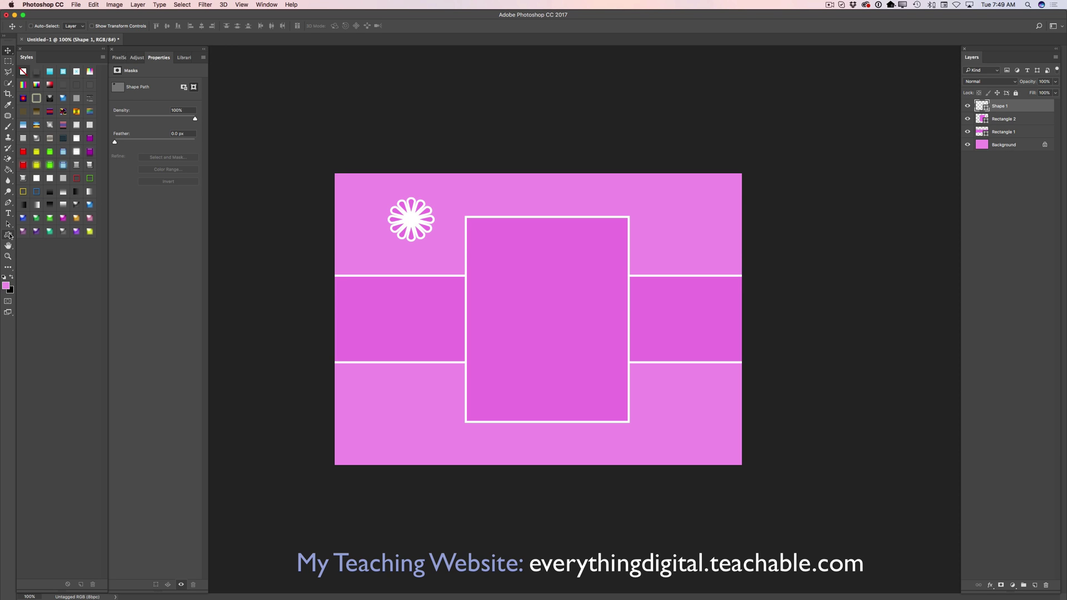
click(9, 235)
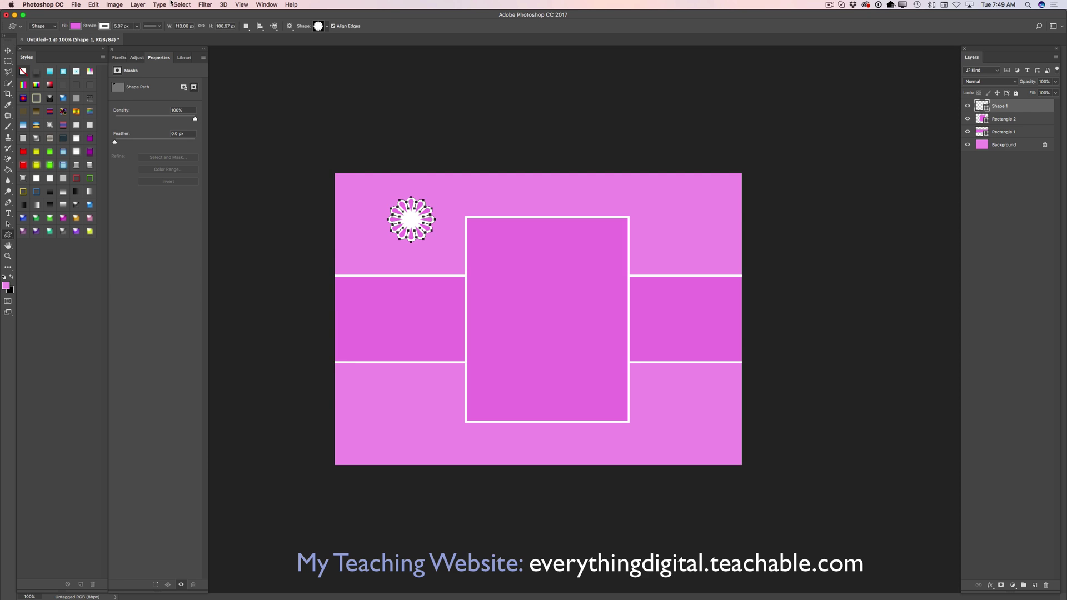
click(136, 27)
drag(137, 37, 134, 38)
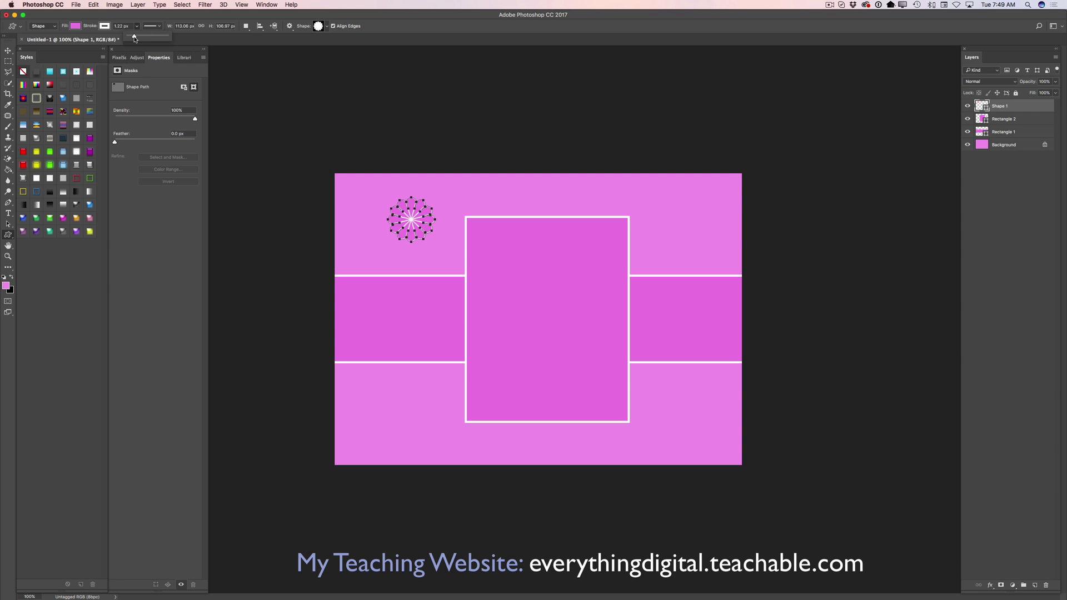
Step: Move the flower onto the central panel's top-left corner and zoom in
click(12, 50)
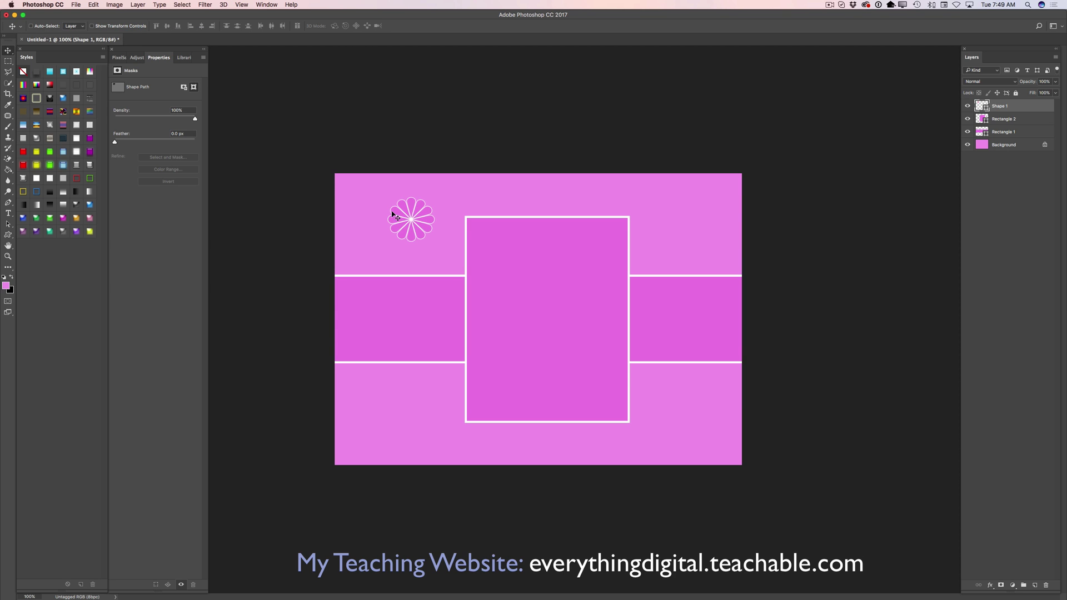
drag(411, 220, 478, 228)
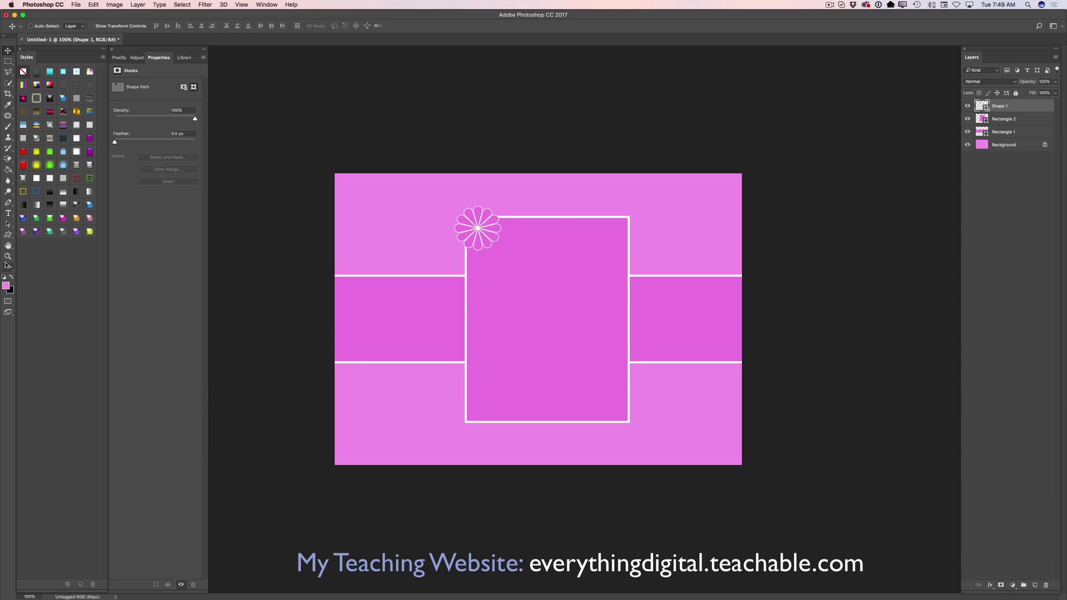
click(8, 256)
drag(495, 220, 512, 233)
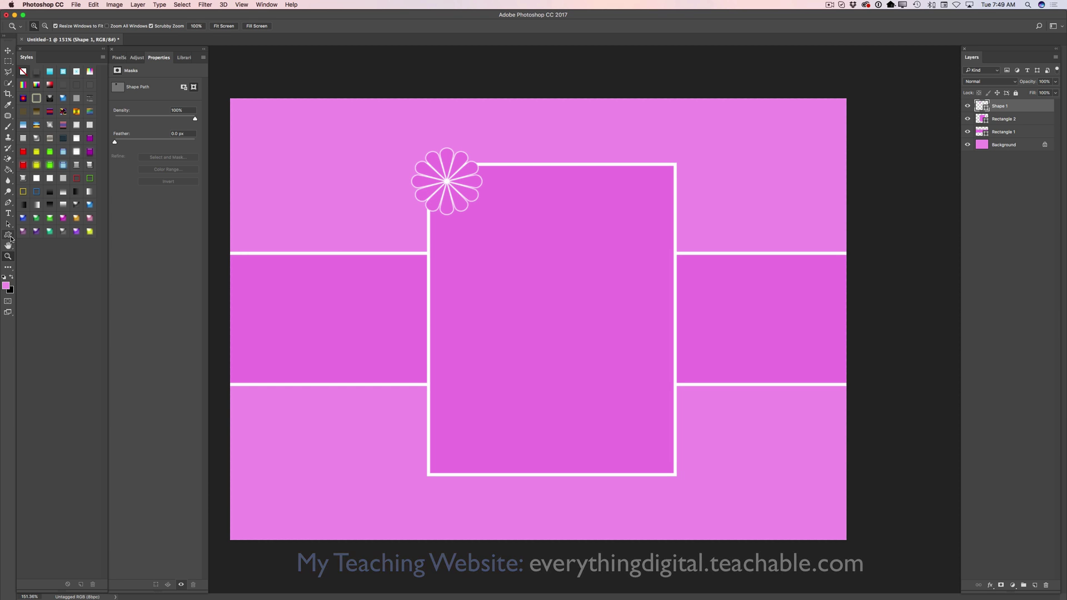
Step: Draw a small circle, about 23 × 22 px, near the top-left with no stroke
click(8, 236)
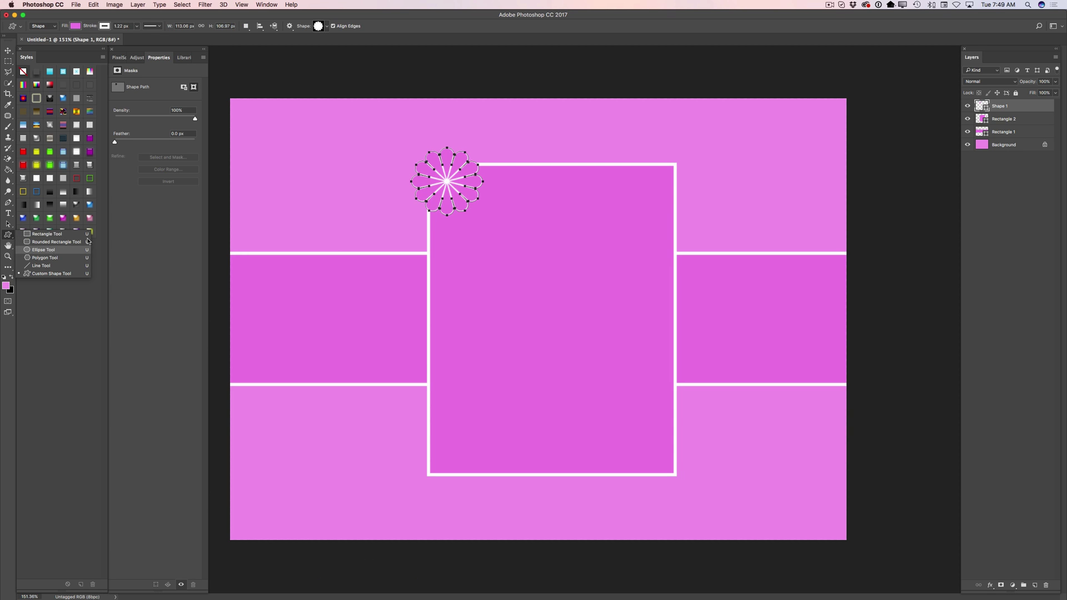
click(45, 249)
drag(290, 150, 305, 162)
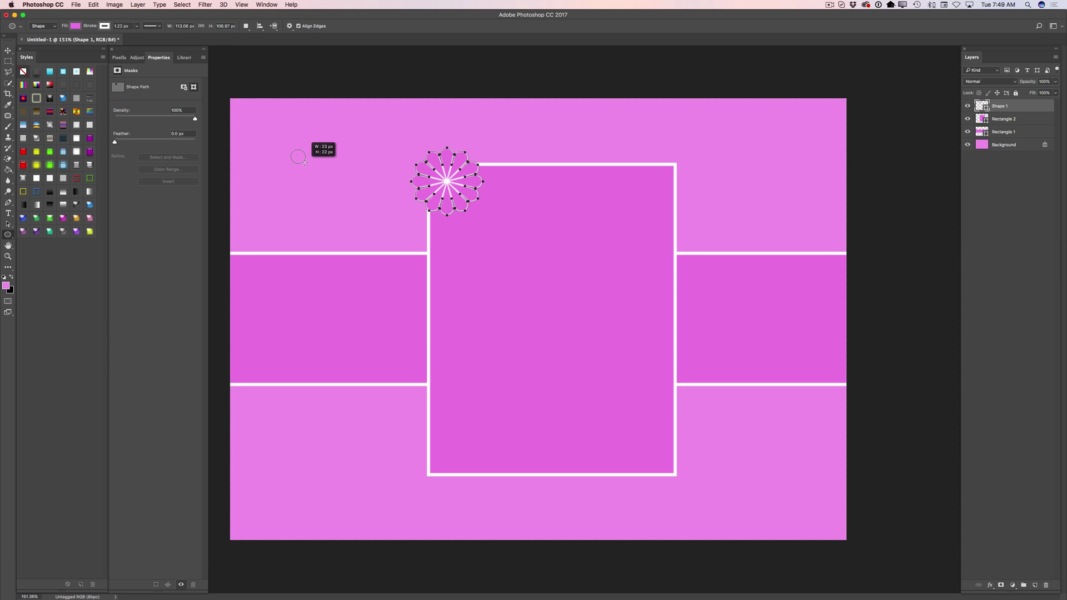
drag(304, 162, 305, 163)
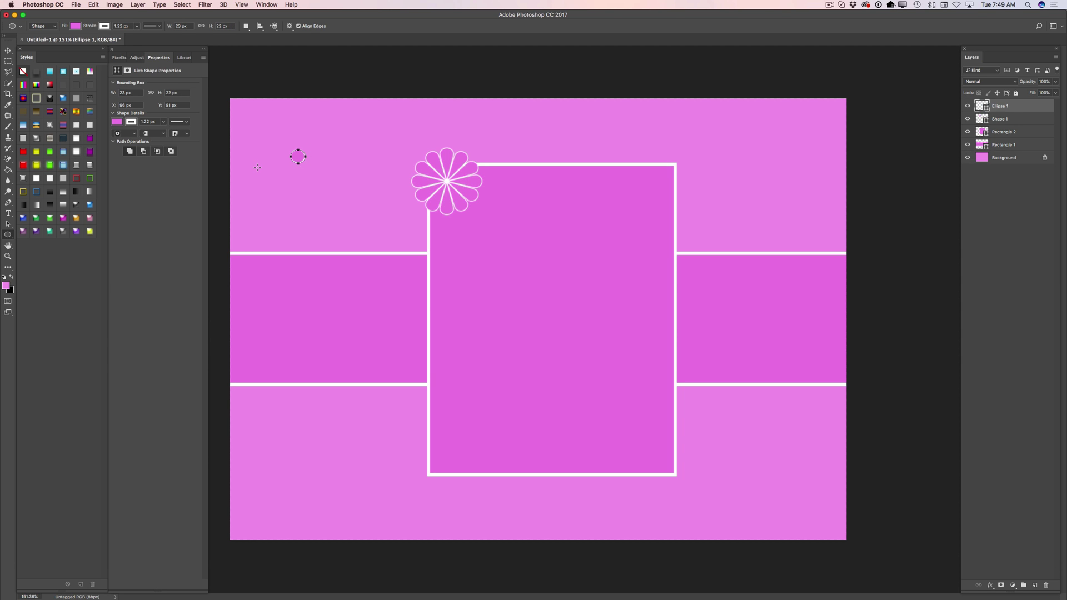
click(103, 27)
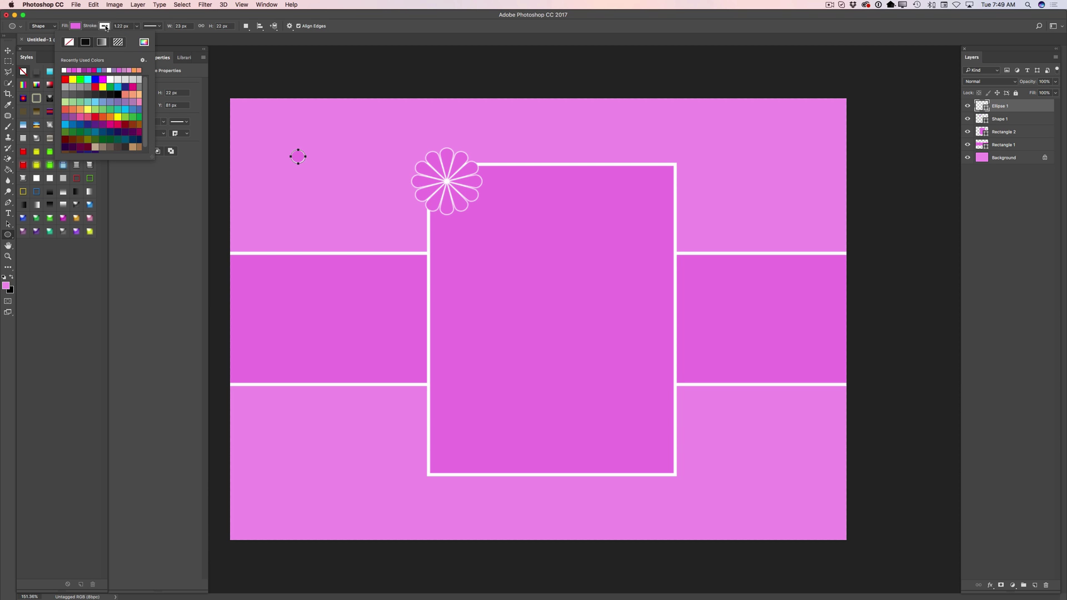
click(73, 45)
click(8, 50)
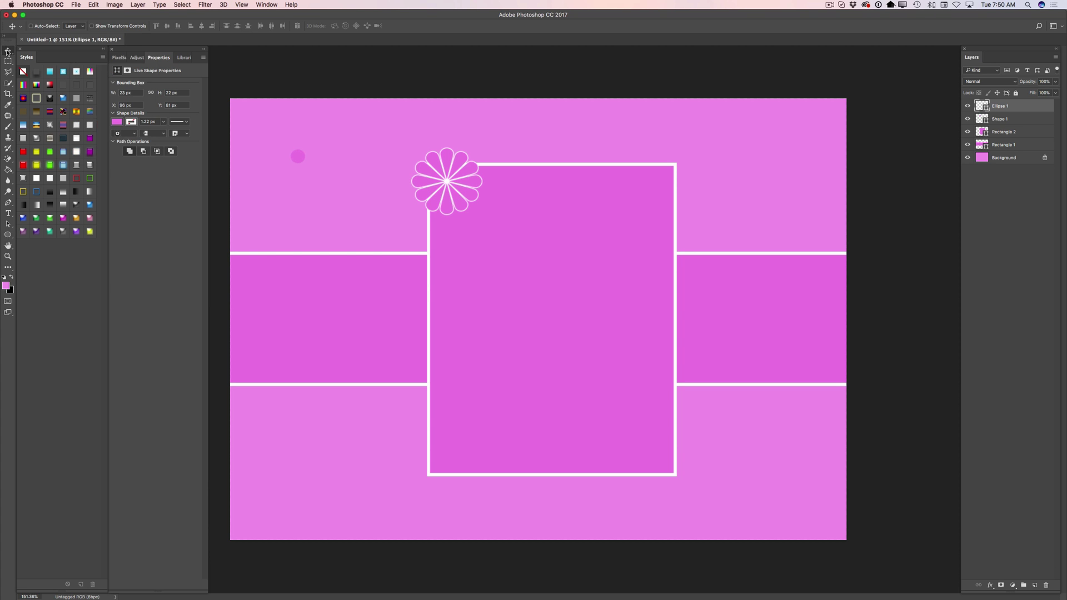
Step: Apply the Yellow Paper Clip style to the circle and move it onto the flower's centre
click(23, 192)
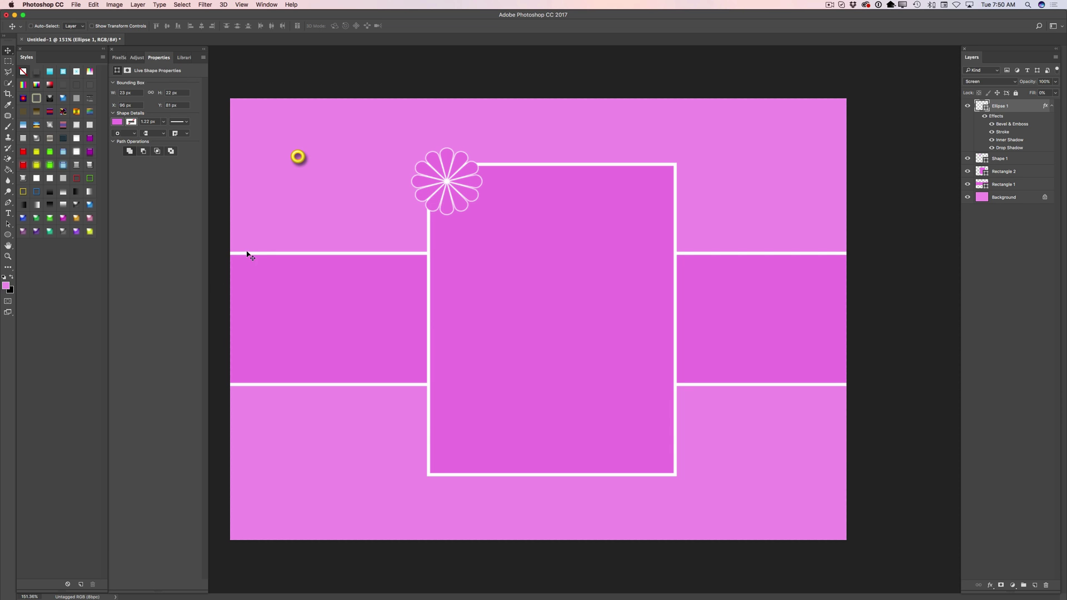
drag(300, 159, 448, 183)
Step: Duplicate the flower and its yellow centre and move the copy to the central panel's bottom-right corner
click(968, 107)
click(969, 108)
click(969, 160)
click(969, 160)
shift+click(1014, 163)
drag(1012, 164, 1033, 584)
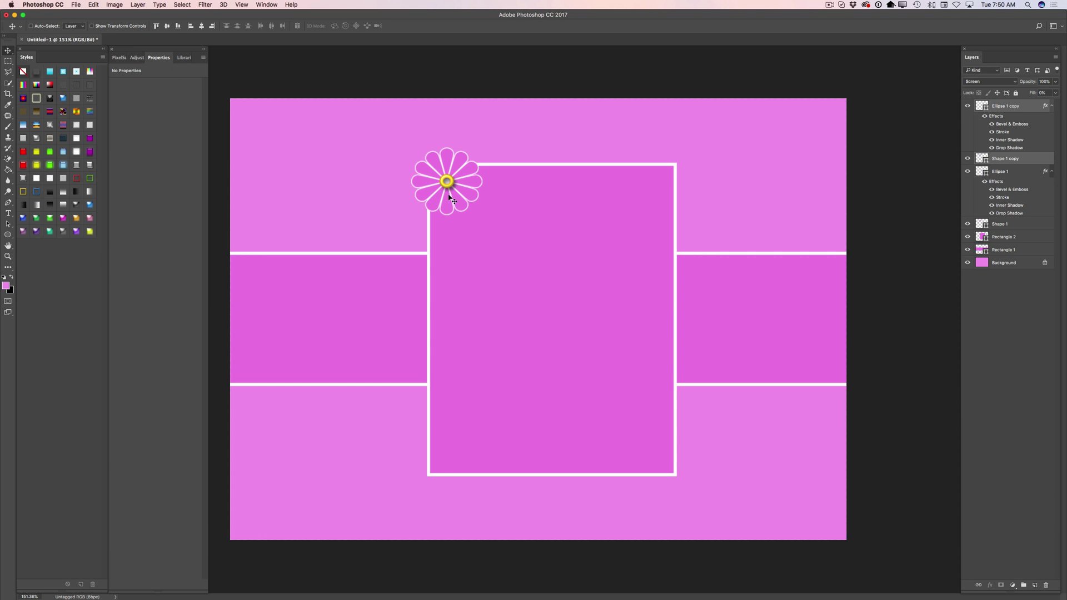
drag(451, 201, 657, 468)
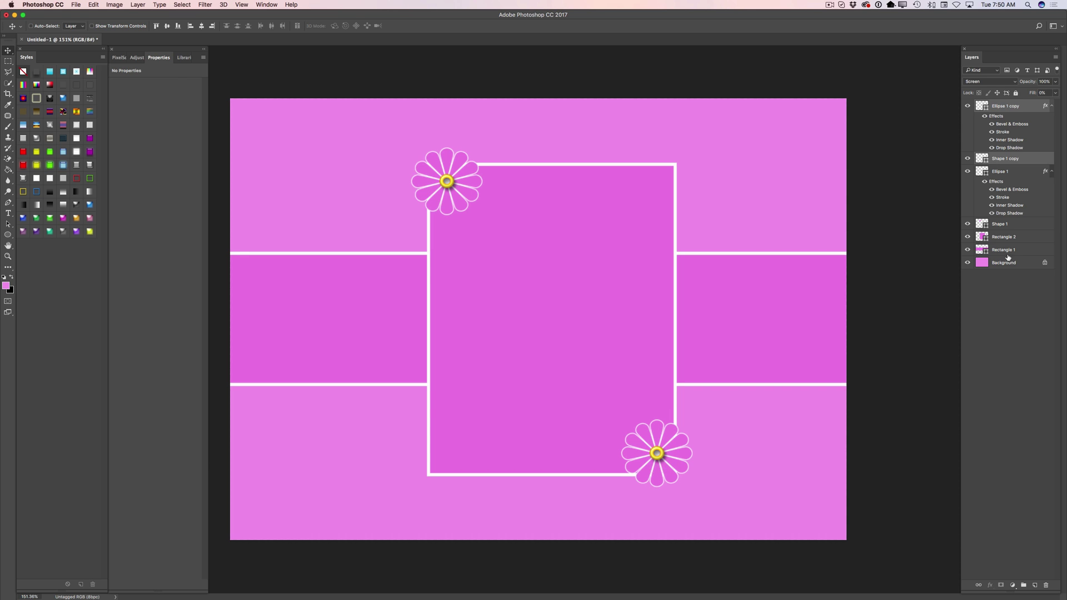
click(1013, 109)
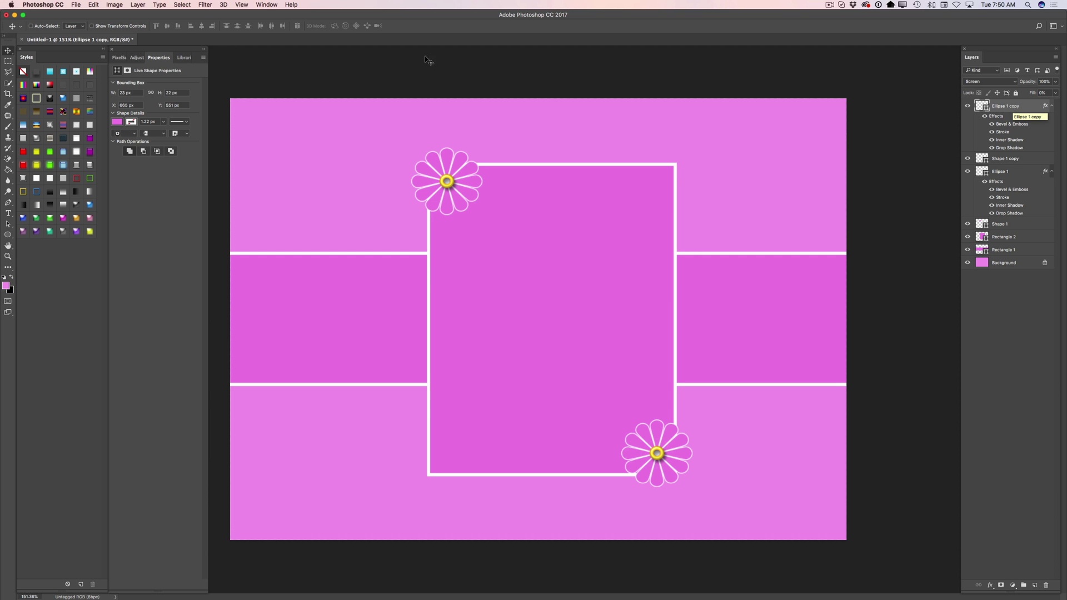
Step: Type 'Happy Mother's Day!' in a text box inside the central panel
click(8, 213)
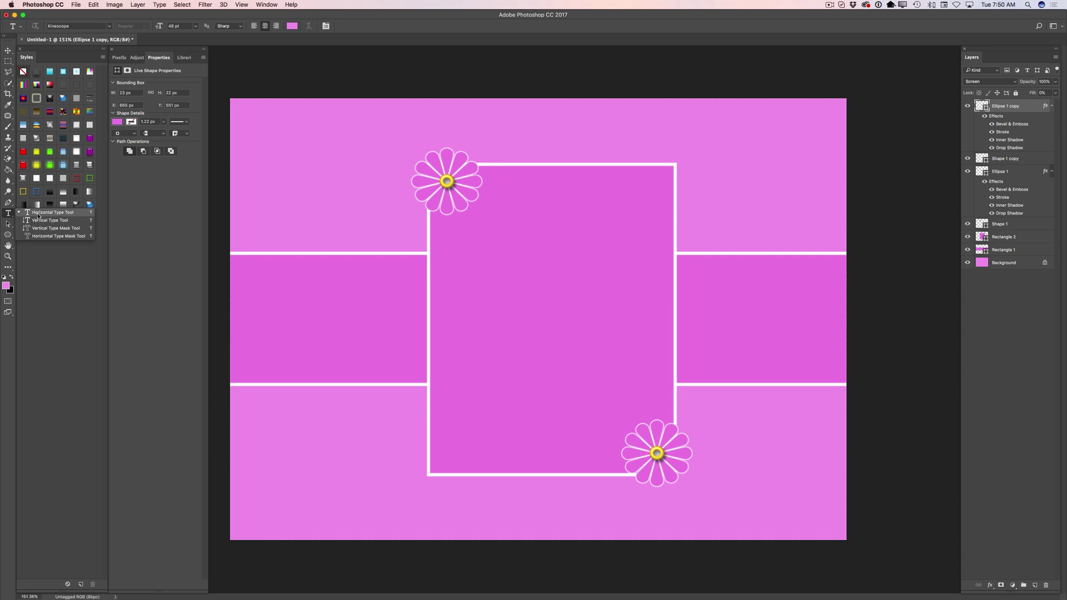
click(50, 212)
drag(441, 266, 664, 372)
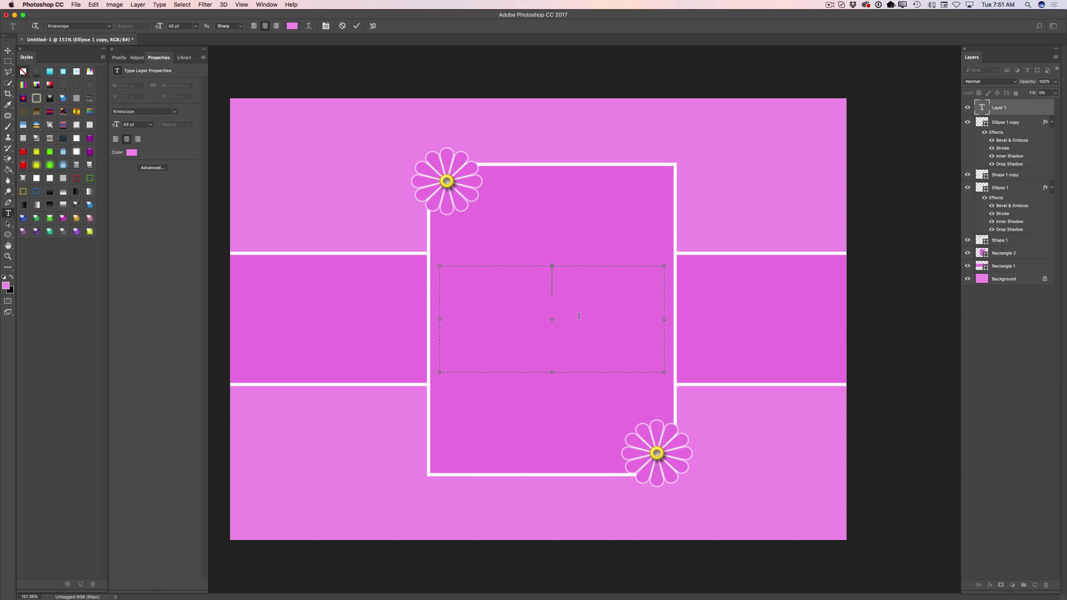
text(Happy )
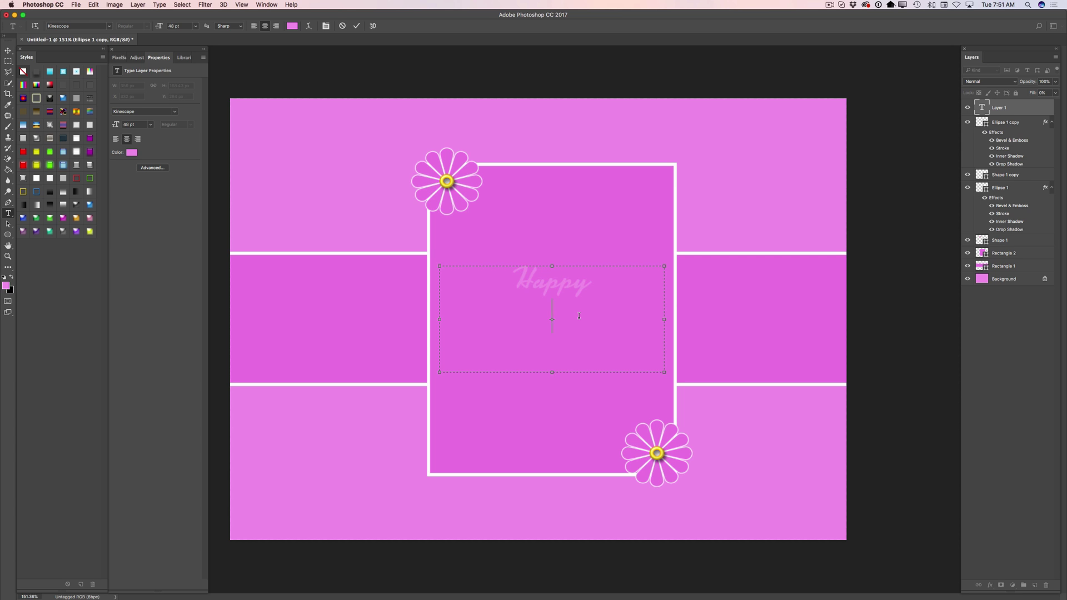
text(Mother's day!)
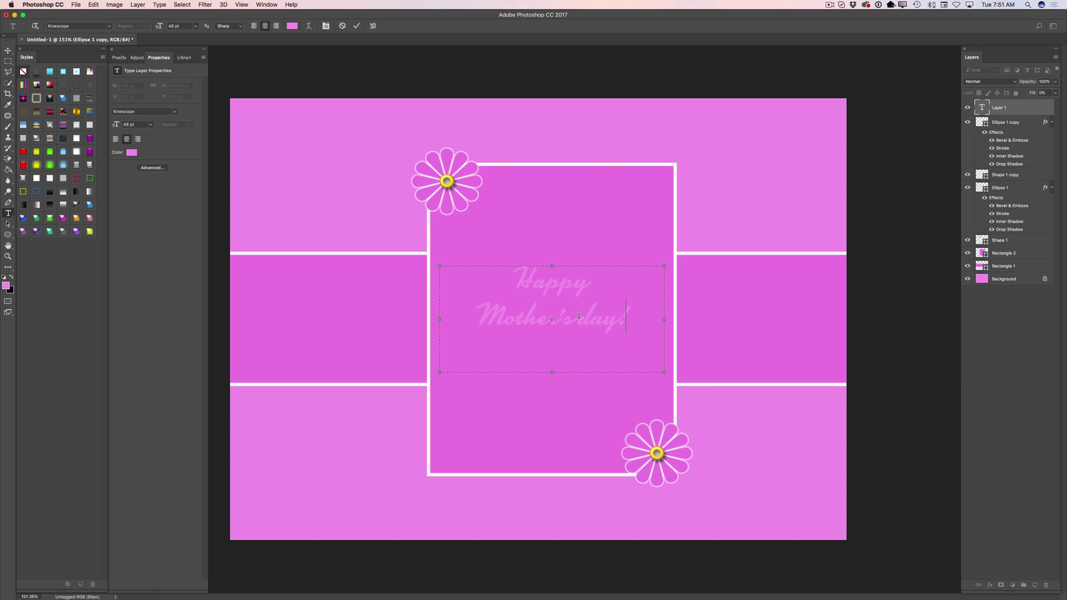
key(BackSpace)
key(BackSpace)
key(BackSpace)
key(BackSpace)
key(BackSpace)
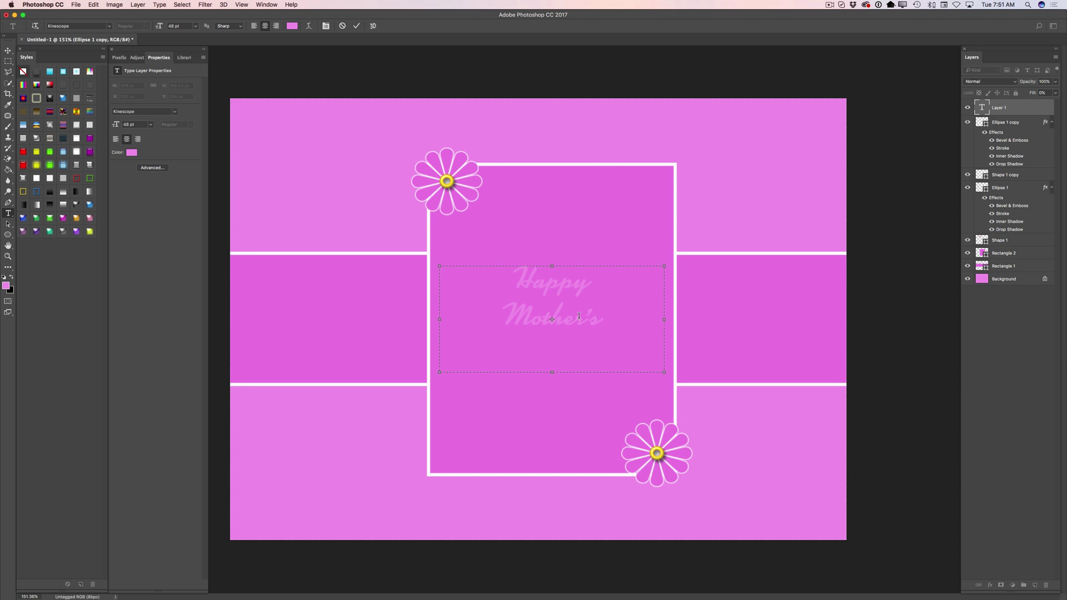
text(Day)
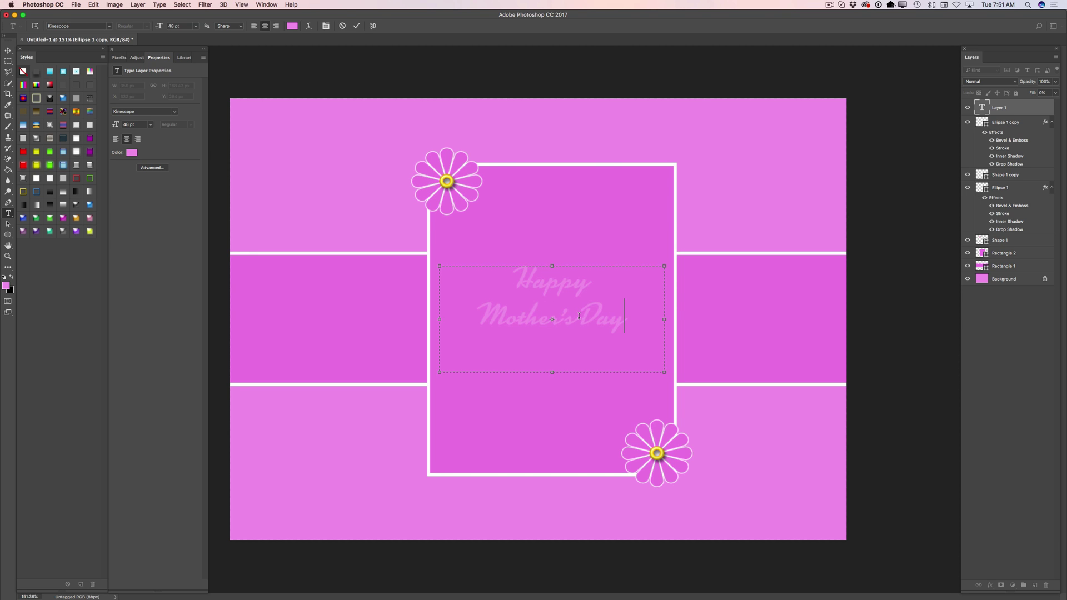
text(!)
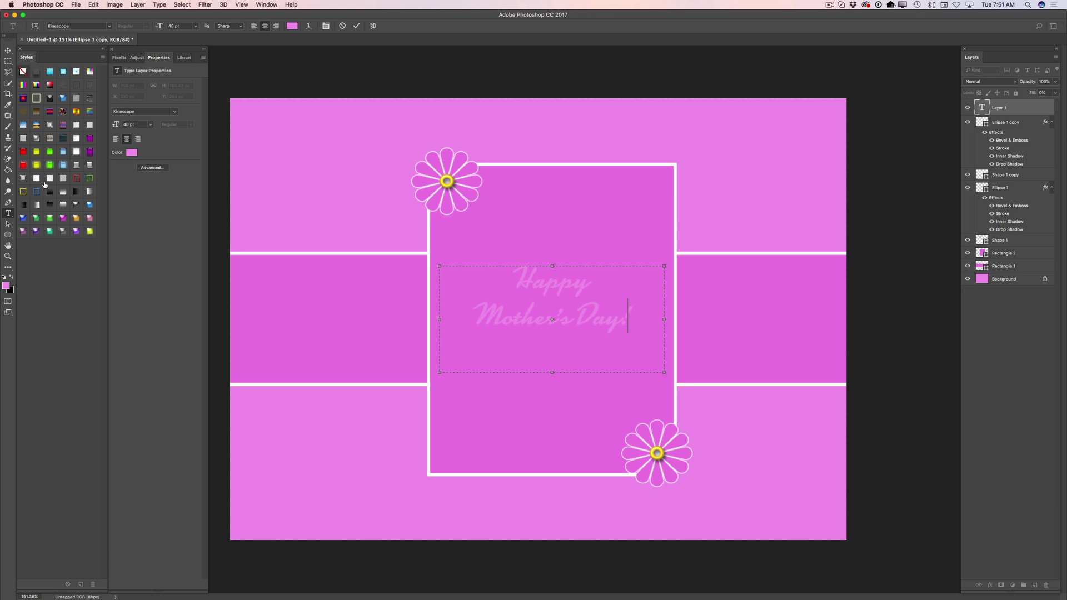
Step: Make the 'Happy Mother's Day!' text white and commit the type layer
click(292, 26)
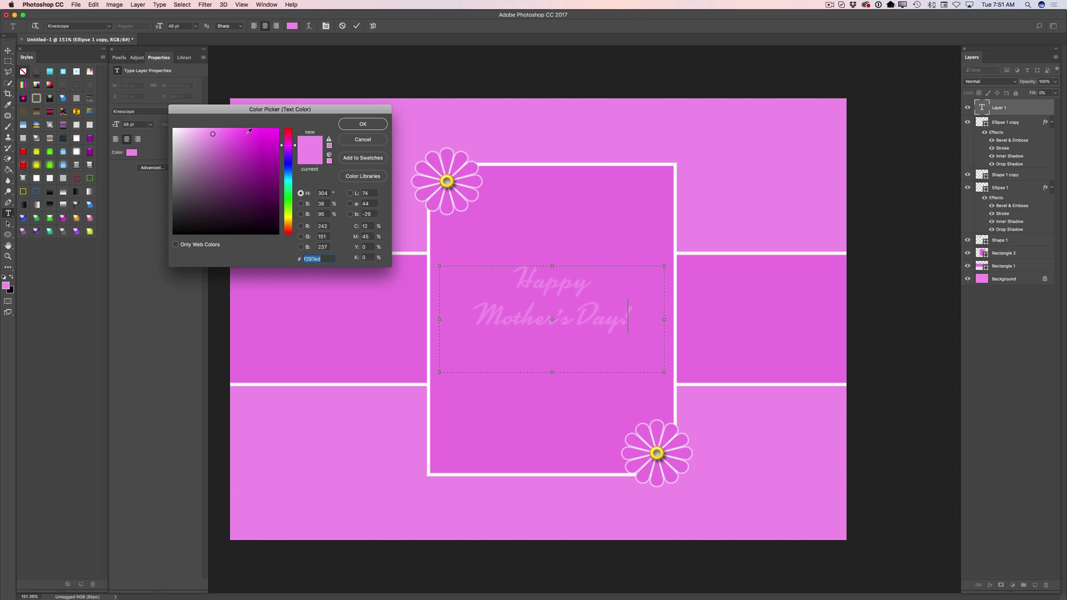
drag(178, 134, 175, 130)
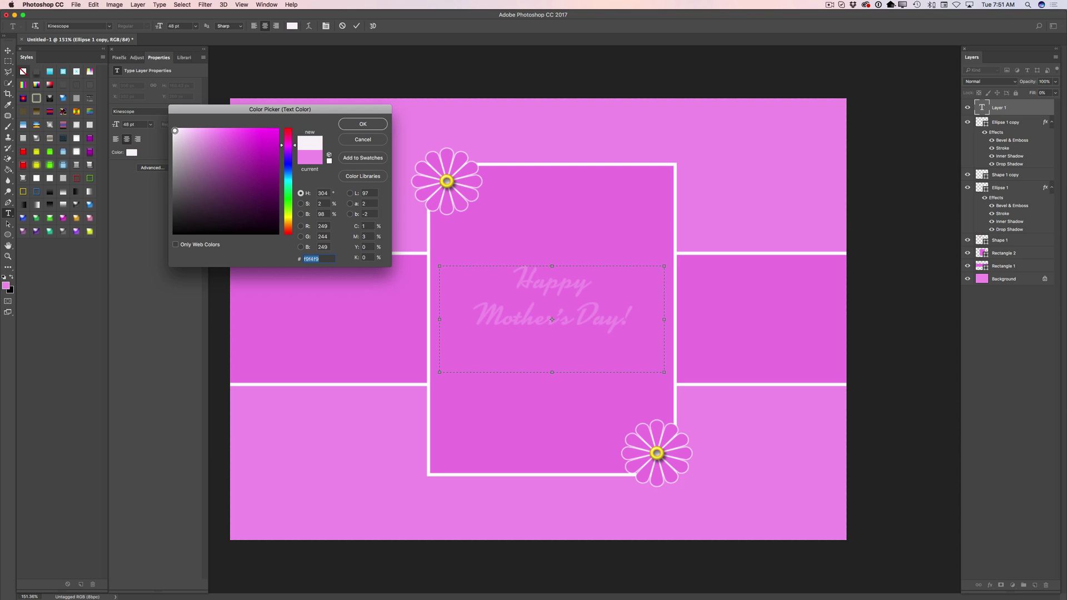
click(363, 124)
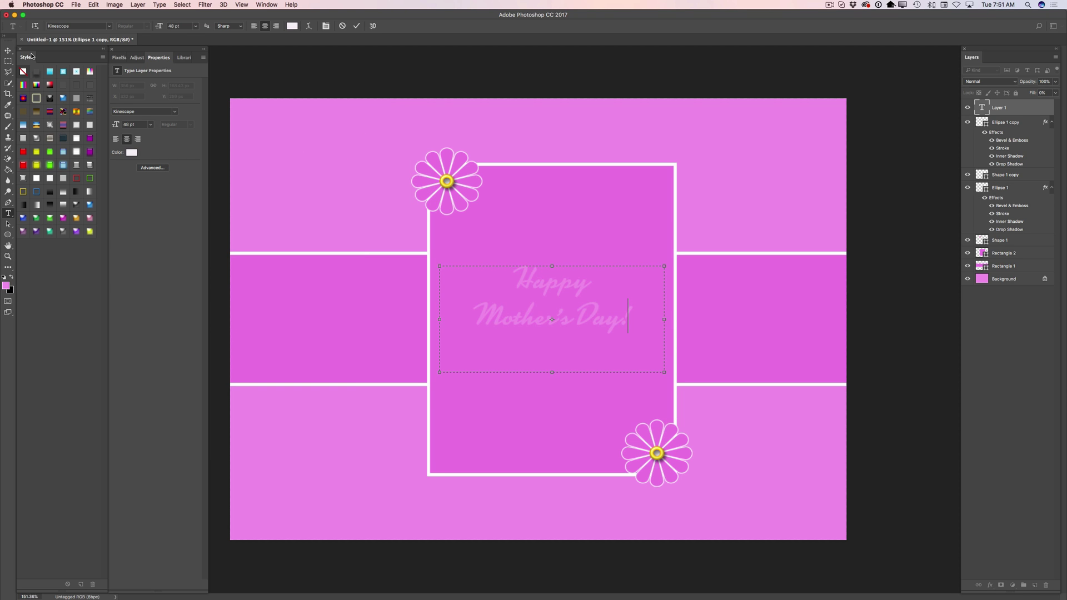
key(ctrl+Return)
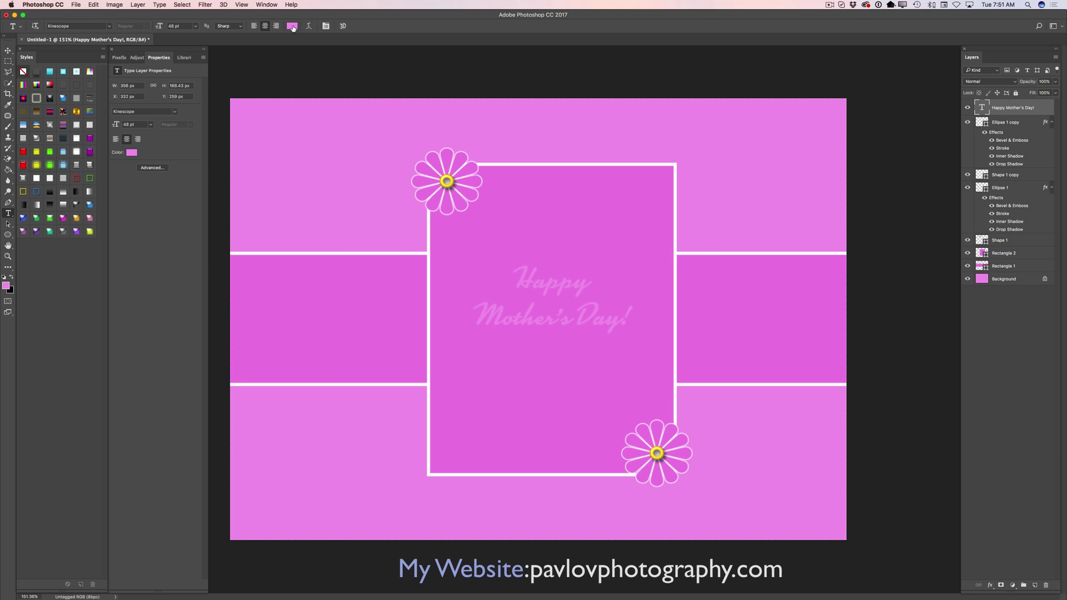
click(292, 26)
click(173, 129)
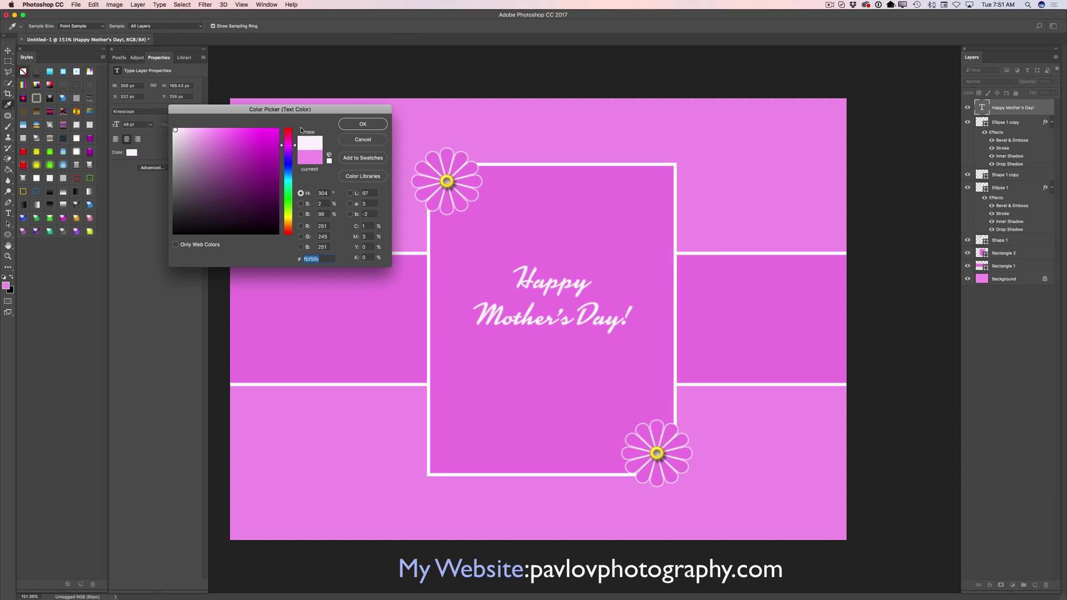
click(363, 124)
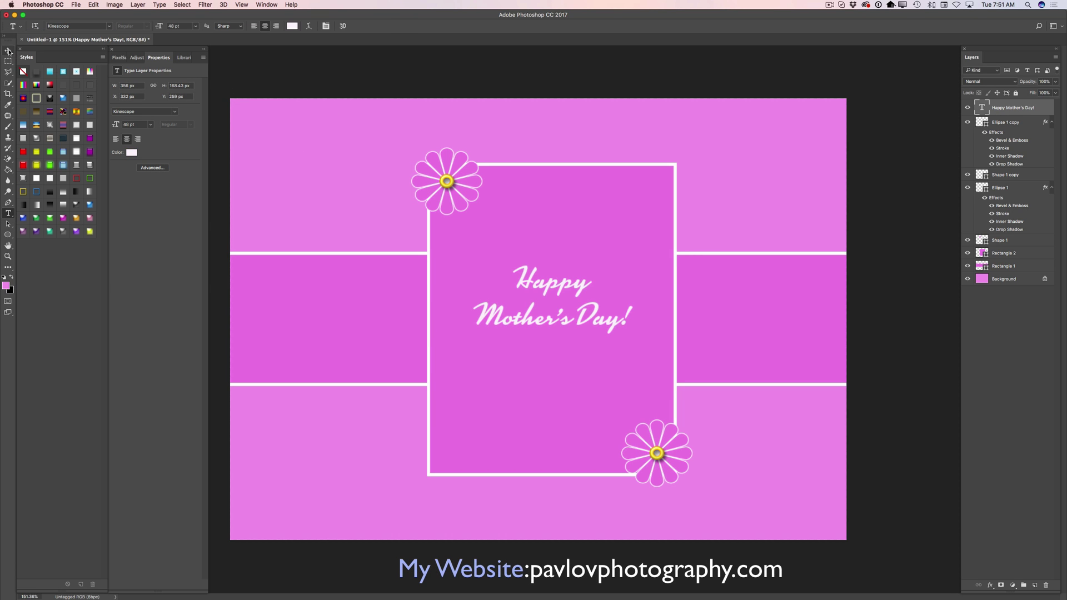
Step: Lower the white greeting to about Y 281 px, centred in the magenta band
click(9, 51)
drag(612, 319, 613, 333)
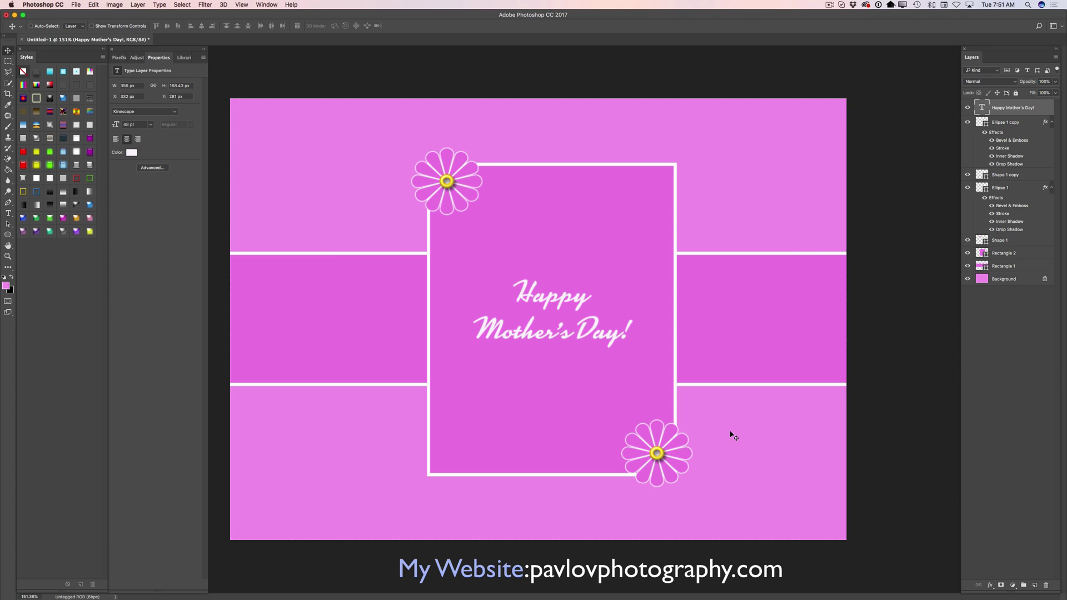